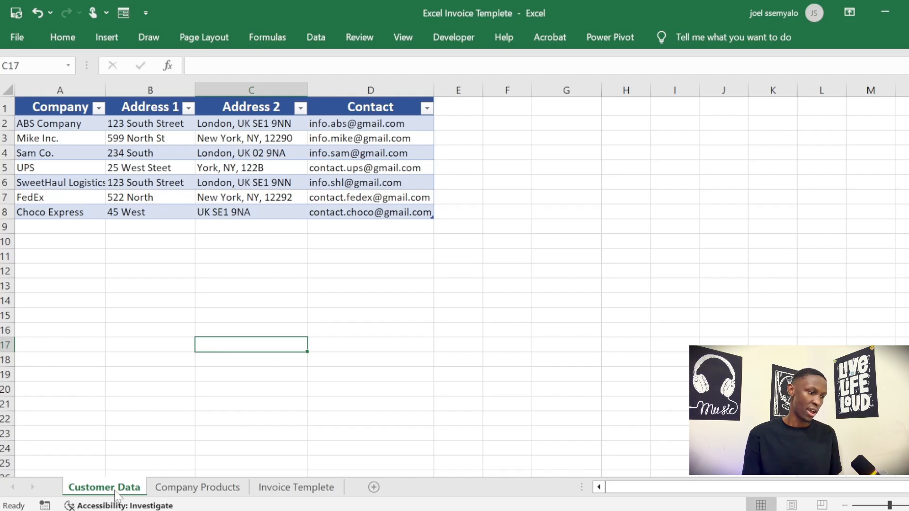
Step: Look through the Company Products and Invoice Templete sheets and return to the Customer Data sheet
click(197, 487)
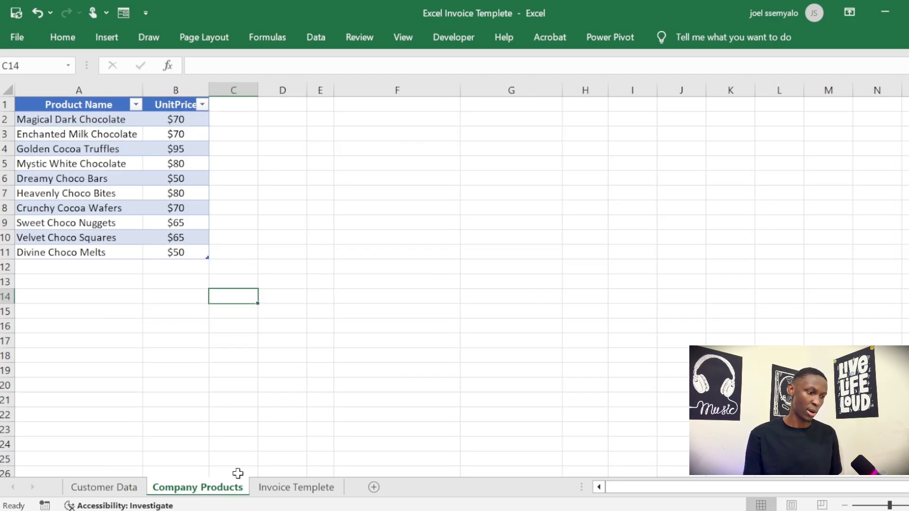
click(294, 488)
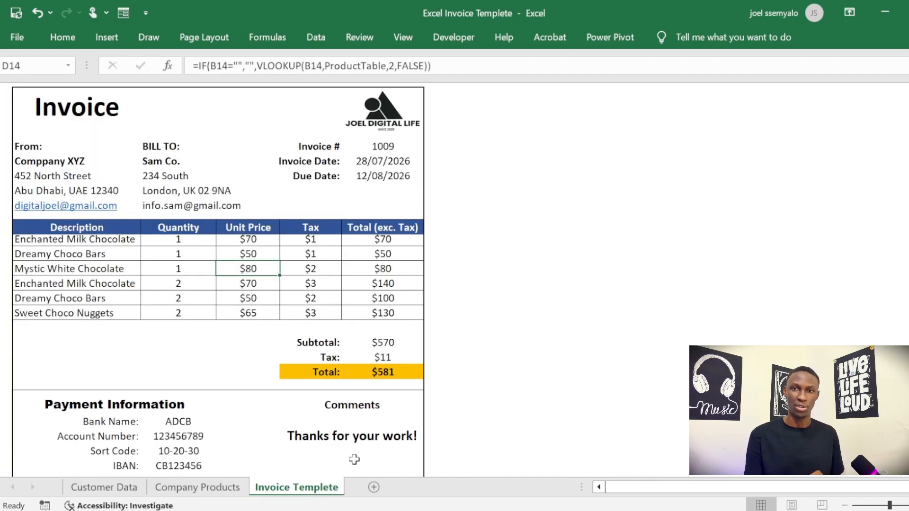
click(136, 488)
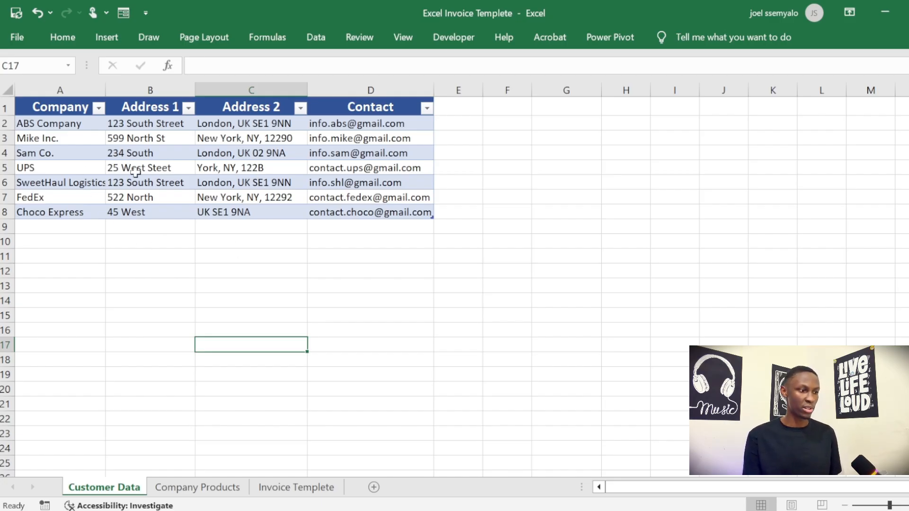
Step: Overwrite the company names in cells A3 and A4 with GF and GSY, and undo both entries
click(83, 183)
click(78, 150)
click(76, 167)
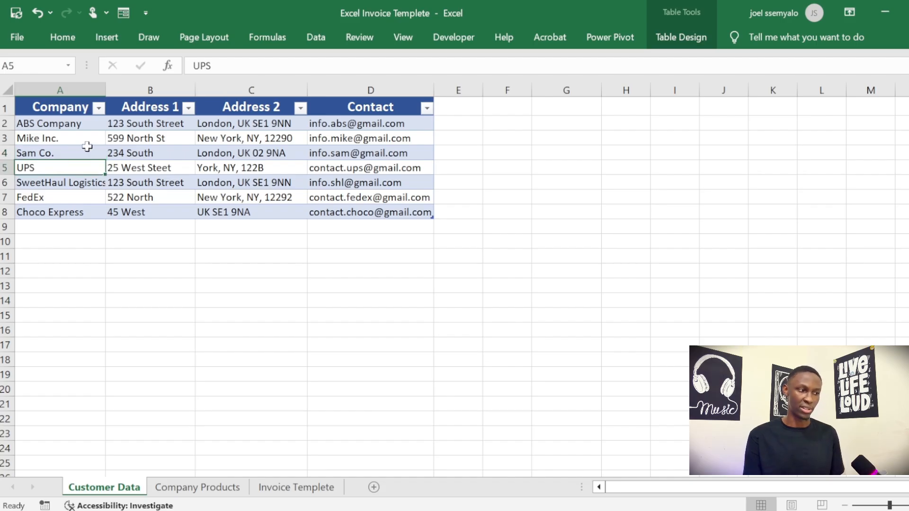
click(83, 137)
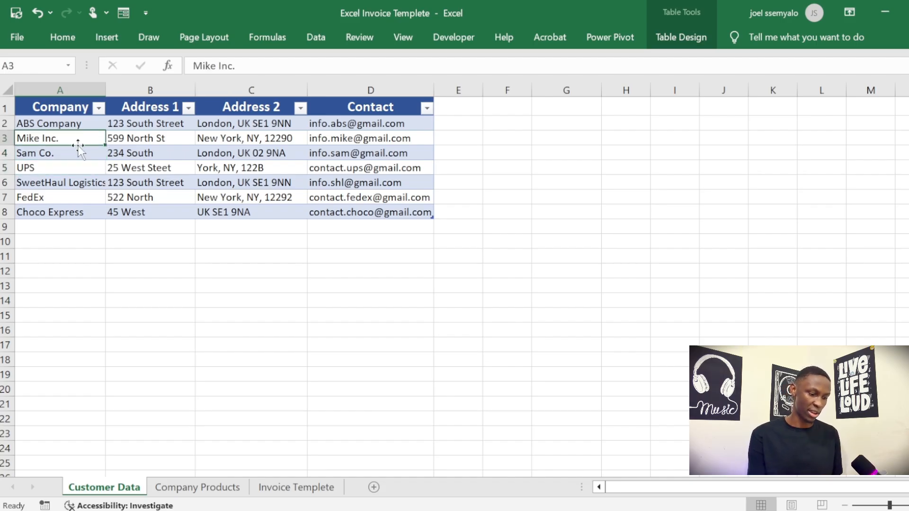
text(GF)
key(Return)
text(GSY)
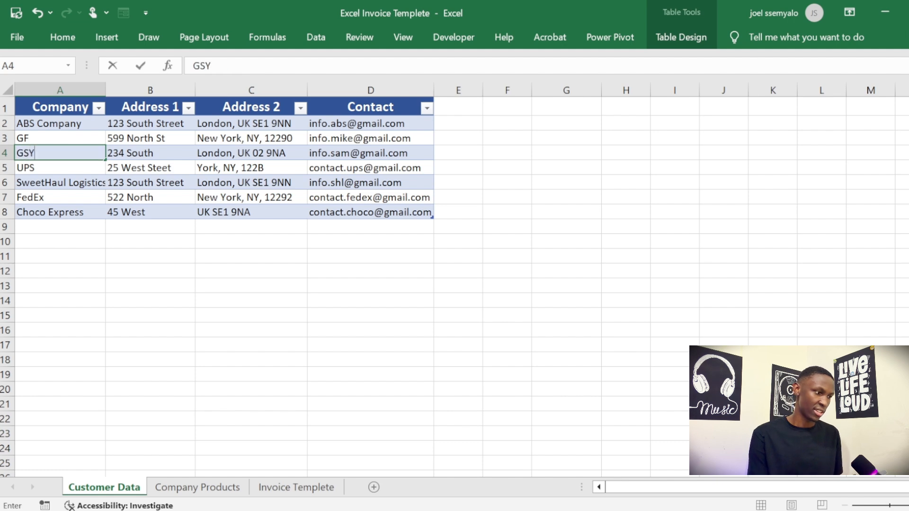
key(Return)
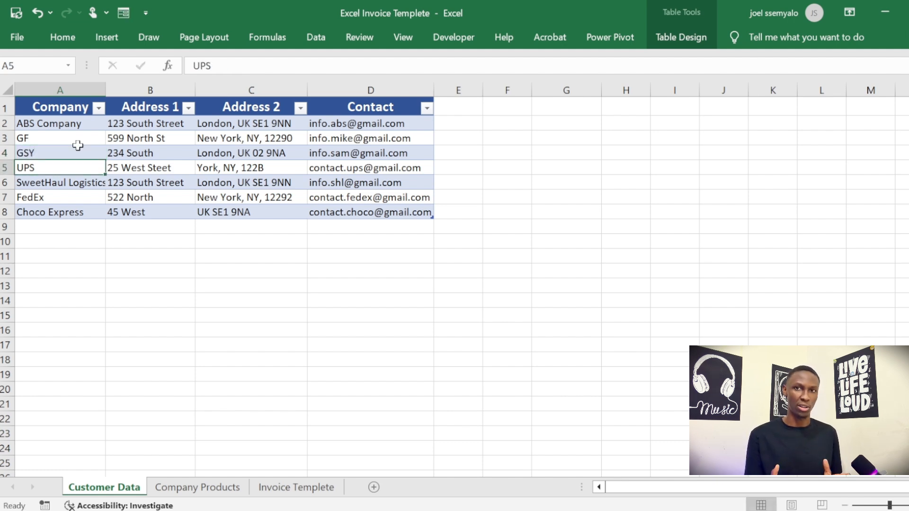
key(ctrl+z)
key(ctrl+z)
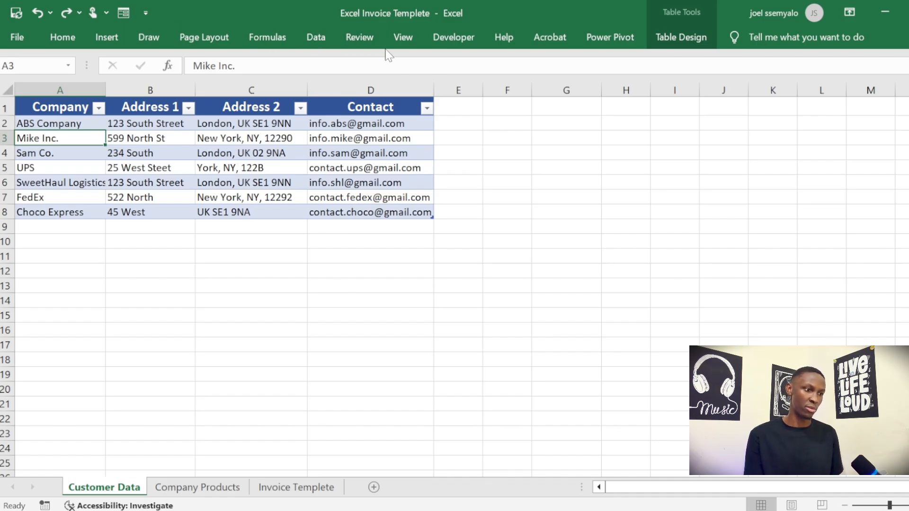
Step: Protect the Customer Data sheet without a password, allowing only the selection of locked and unlocked cells
click(361, 43)
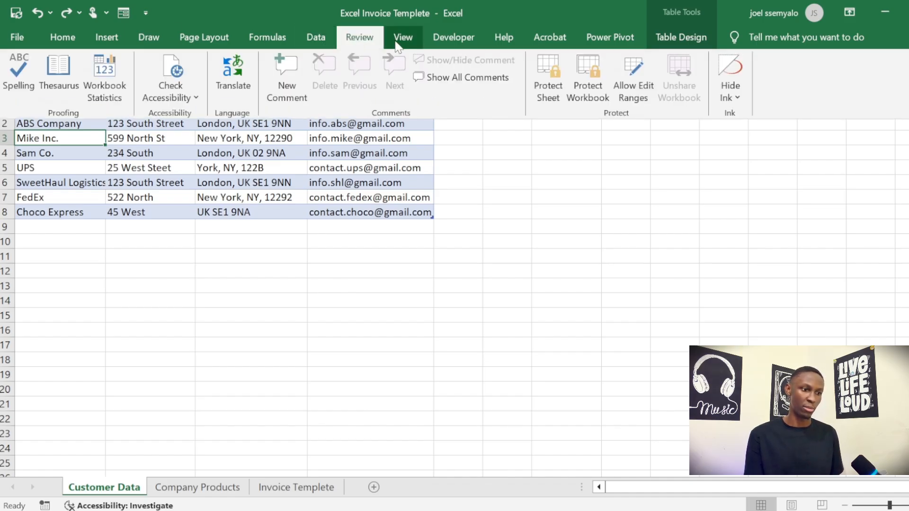
click(549, 90)
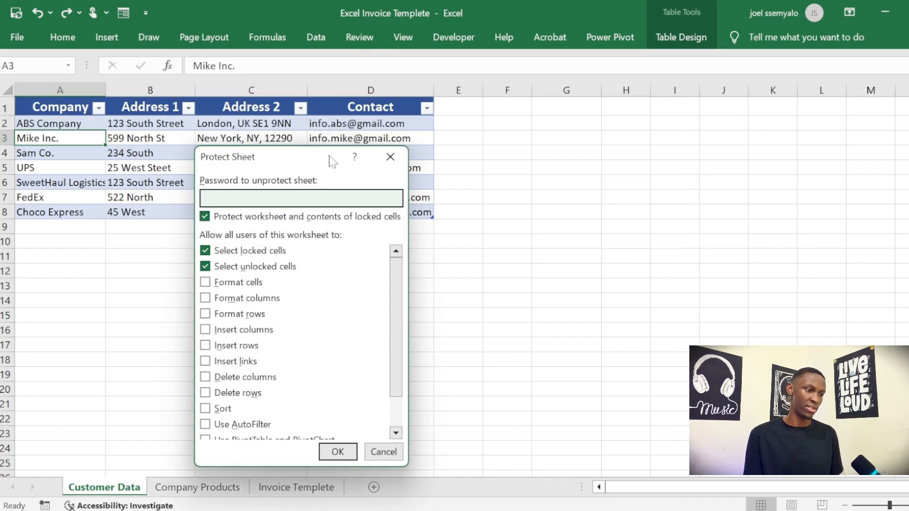
drag(329, 155, 425, 152)
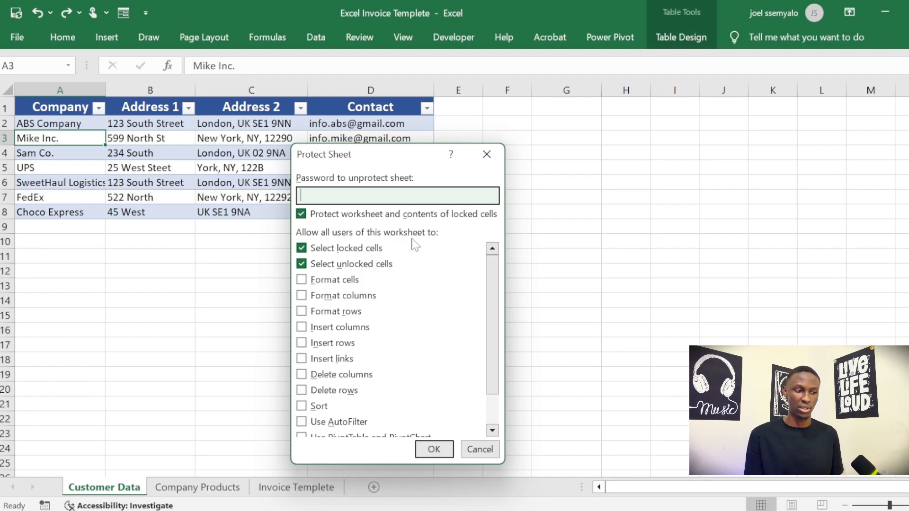
scroll(395, 342, down, 1)
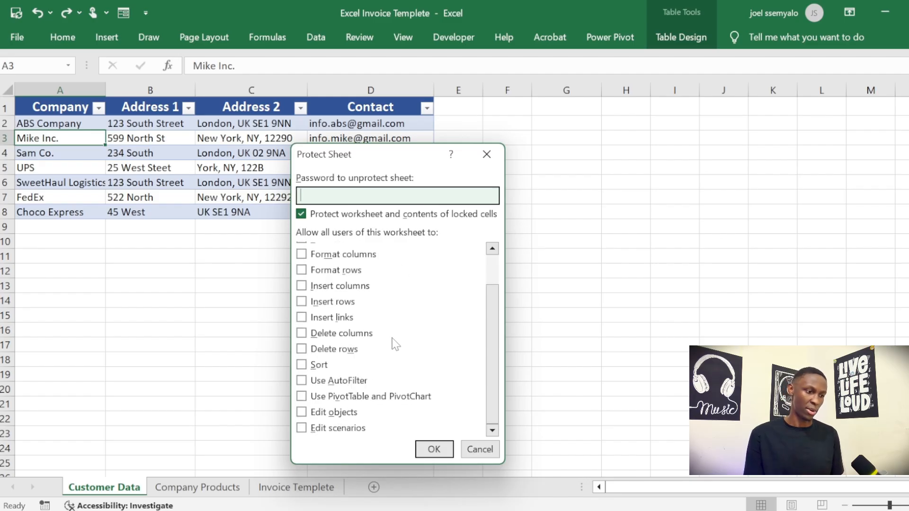
scroll(393, 350, up, 1)
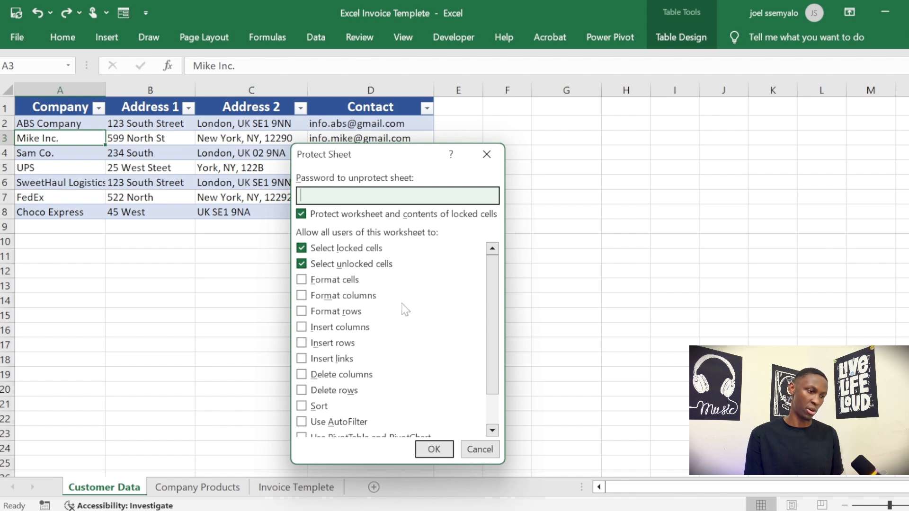
scroll(405, 317, down, 1)
scroll(407, 317, up, 1)
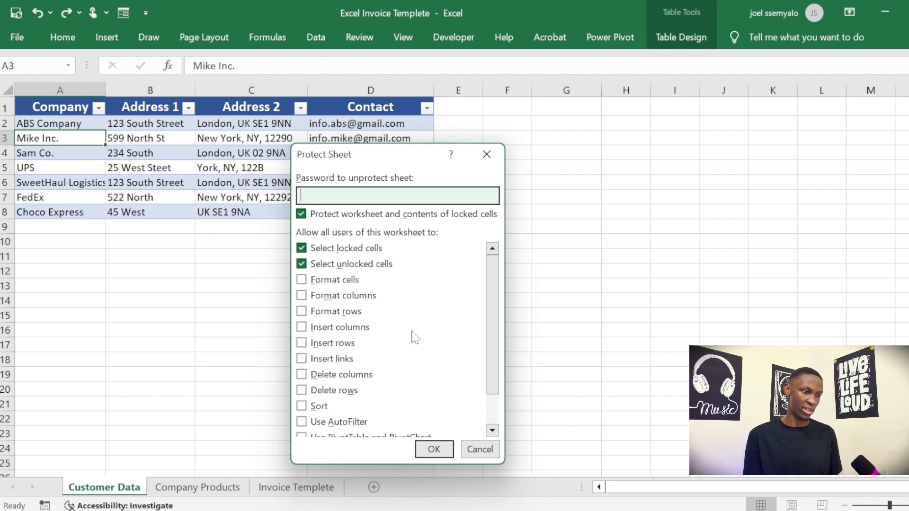
click(436, 454)
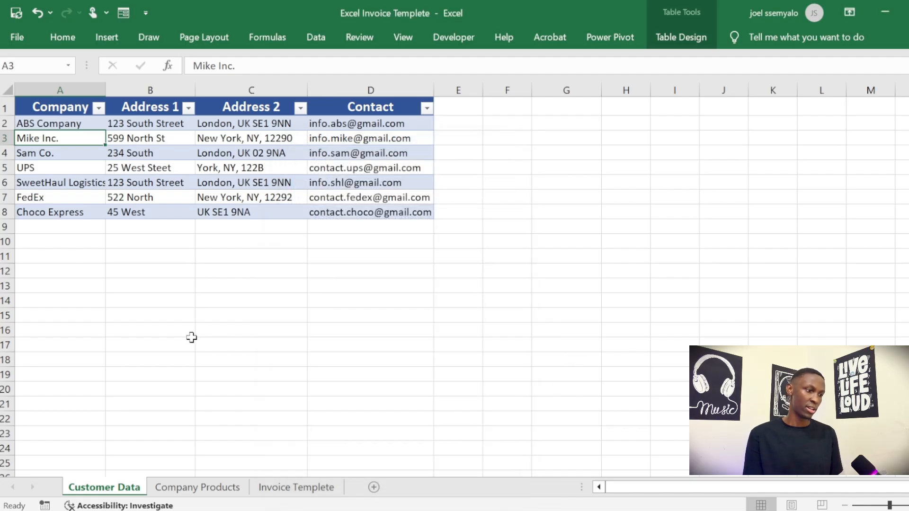
Step: Test the Customer Data protection by trying to edit empty cell B10 and the address in C3, dismissing each warning
click(165, 243)
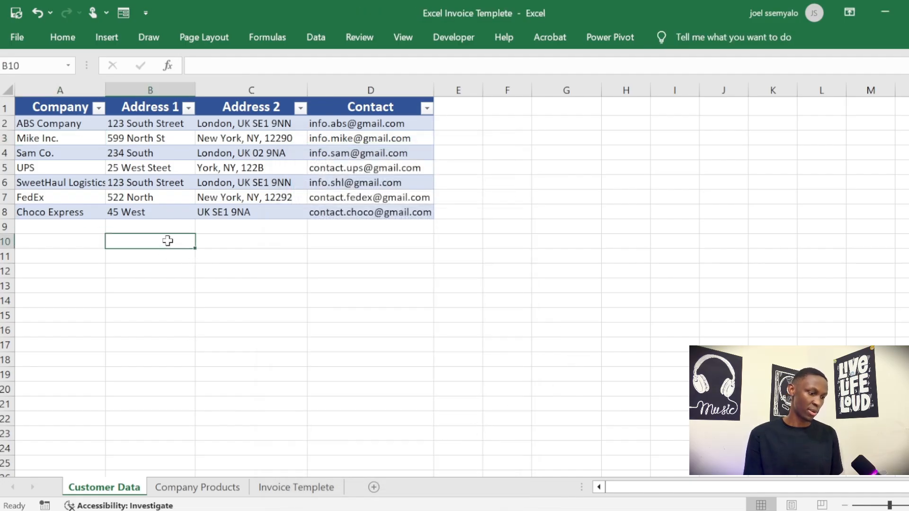
double_click(167, 241)
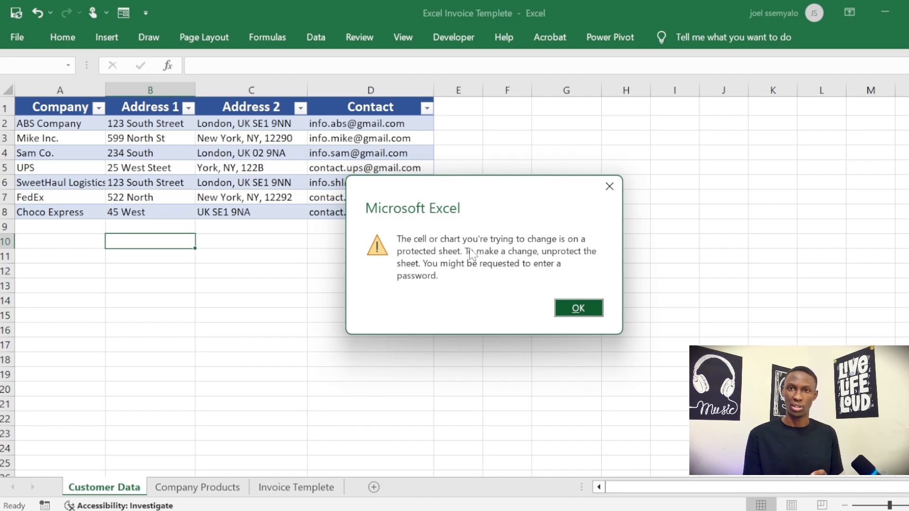
click(577, 308)
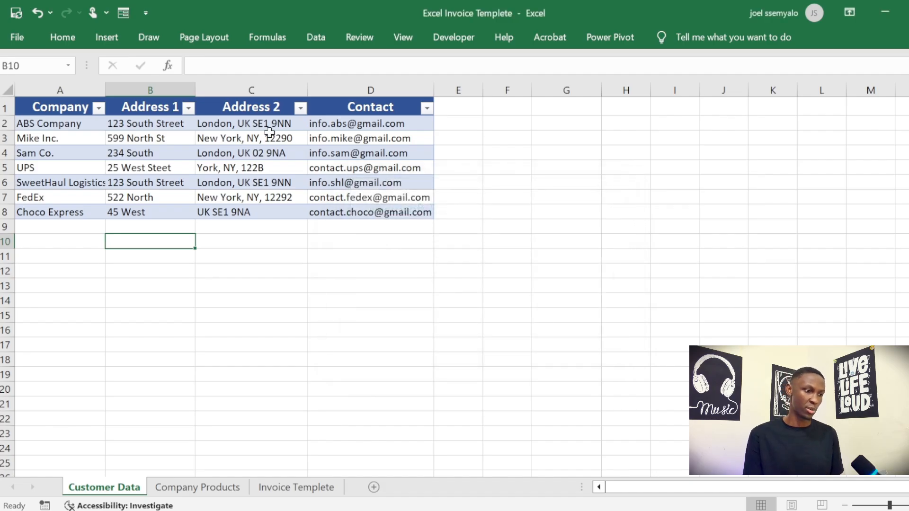
click(266, 136)
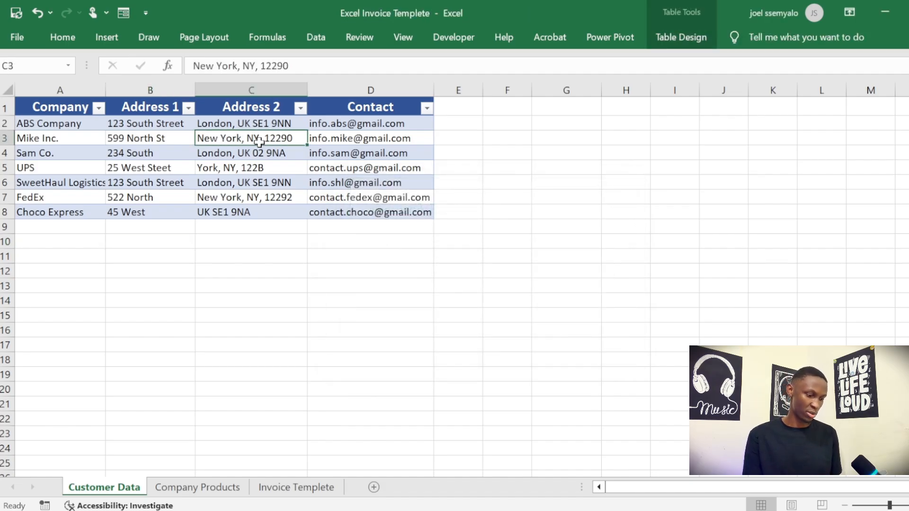
double_click(260, 147)
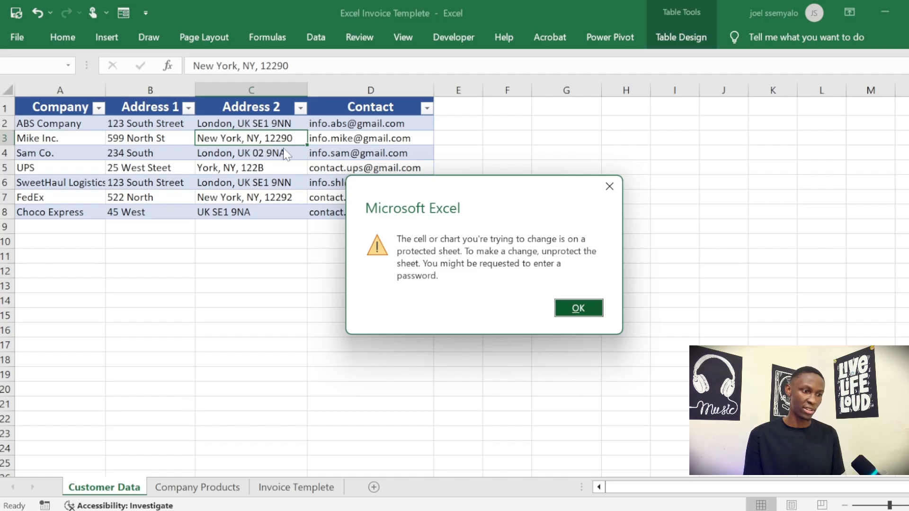
drag(500, 217, 333, 226)
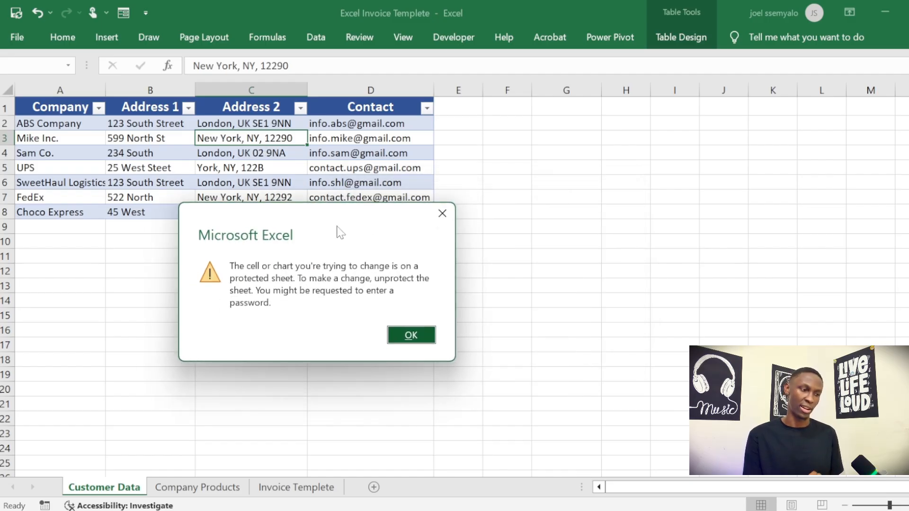
click(411, 334)
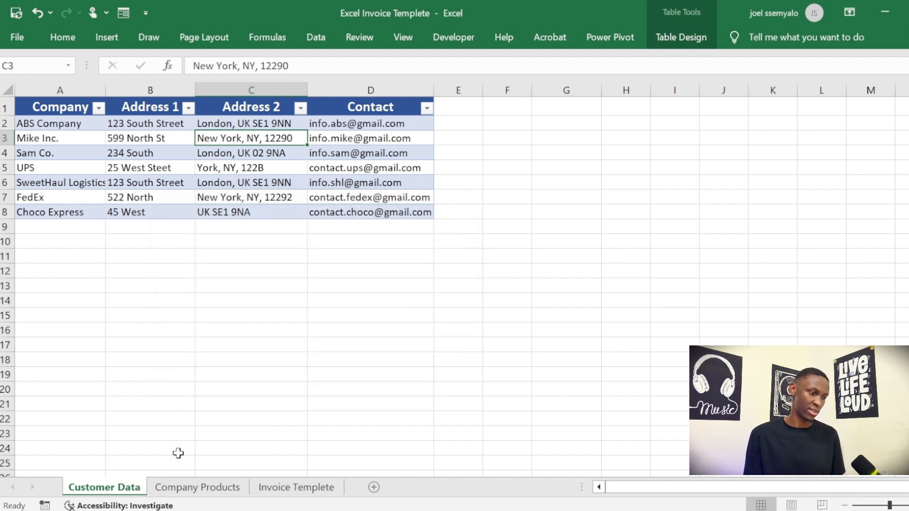
Step: Open the Company Products sheet and check individual product names in the table
click(208, 493)
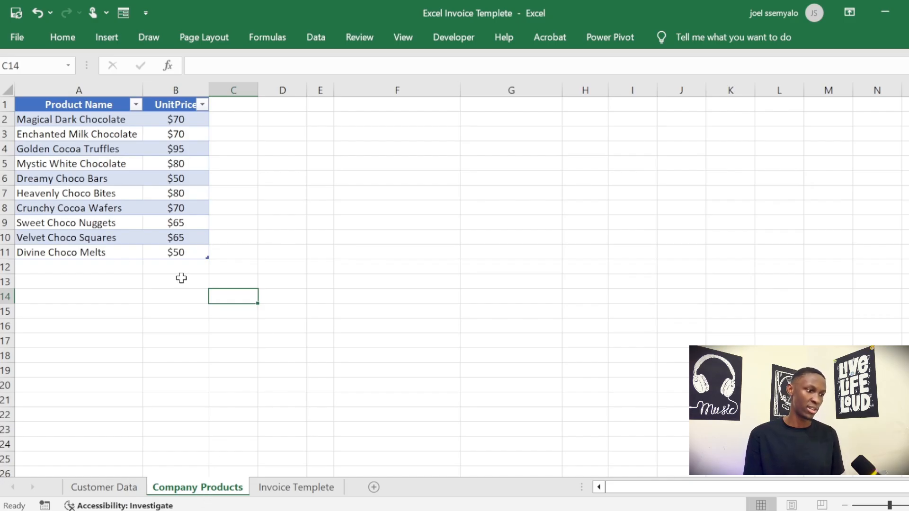
click(68, 134)
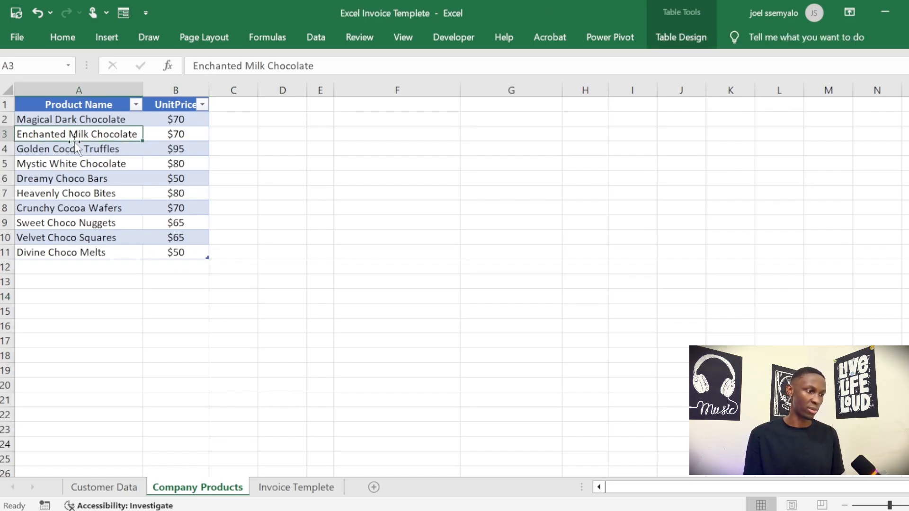
click(75, 149)
click(79, 121)
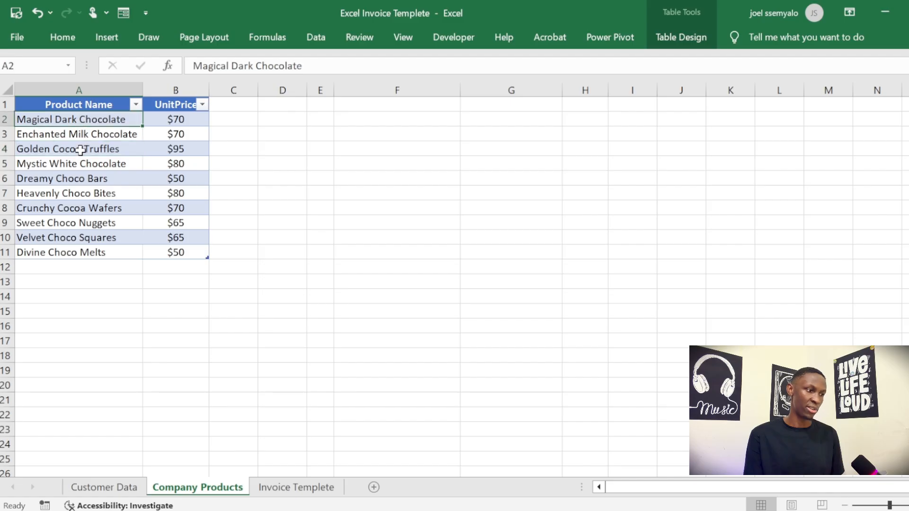
Step: Overwrite the unit price of Enchanted Milk Chocolate in B3 with G, and undo the entry
click(190, 137)
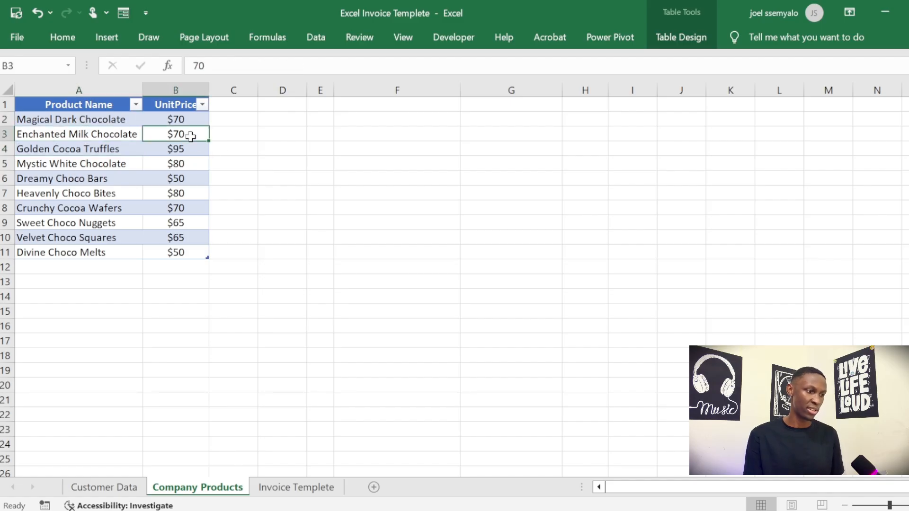
text(G)
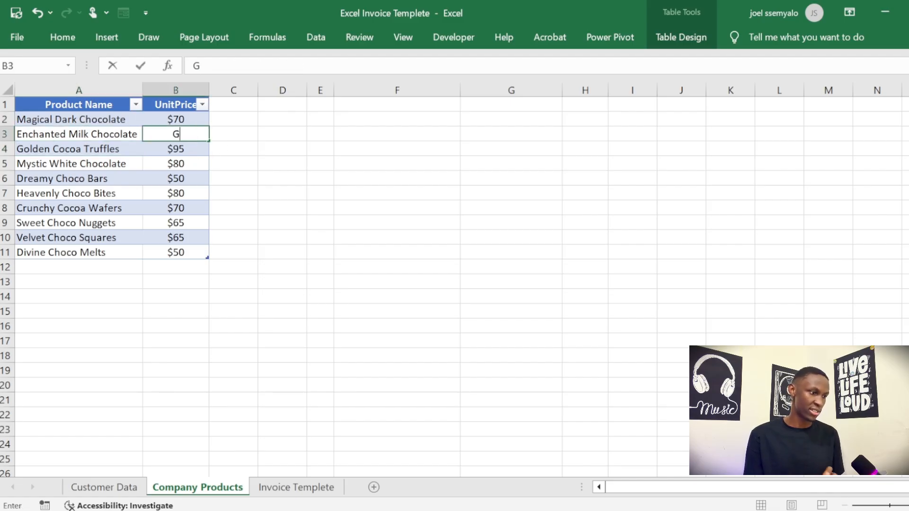
key(Return)
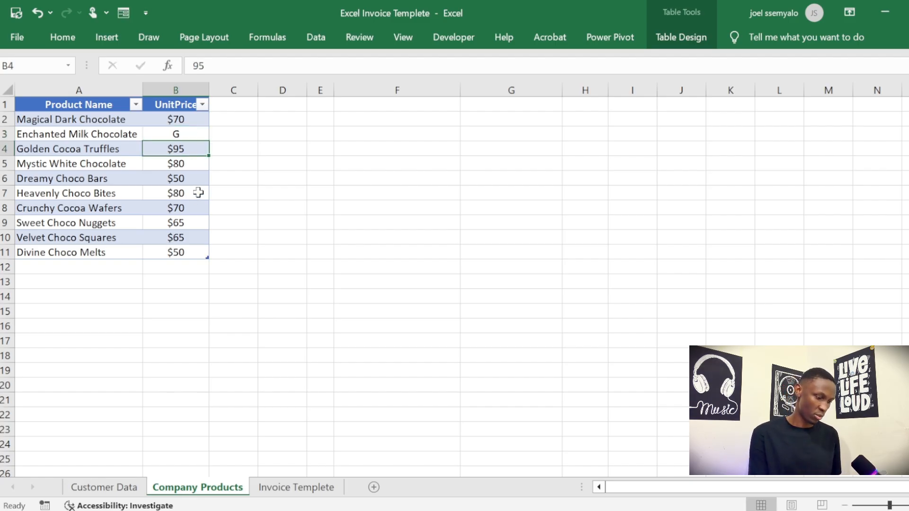
key(ctrl+z)
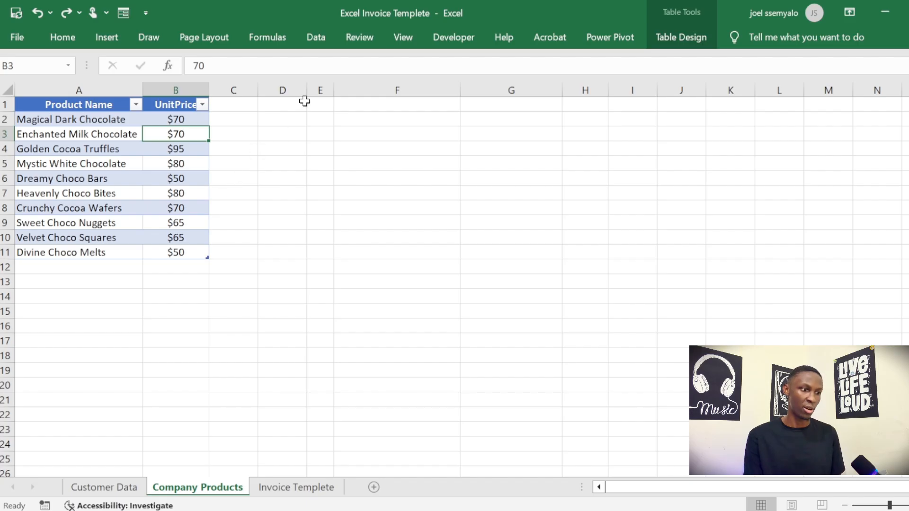
Step: Protect the Company Products sheet without a password, allowing only the selection of locked and unlocked cells
click(359, 38)
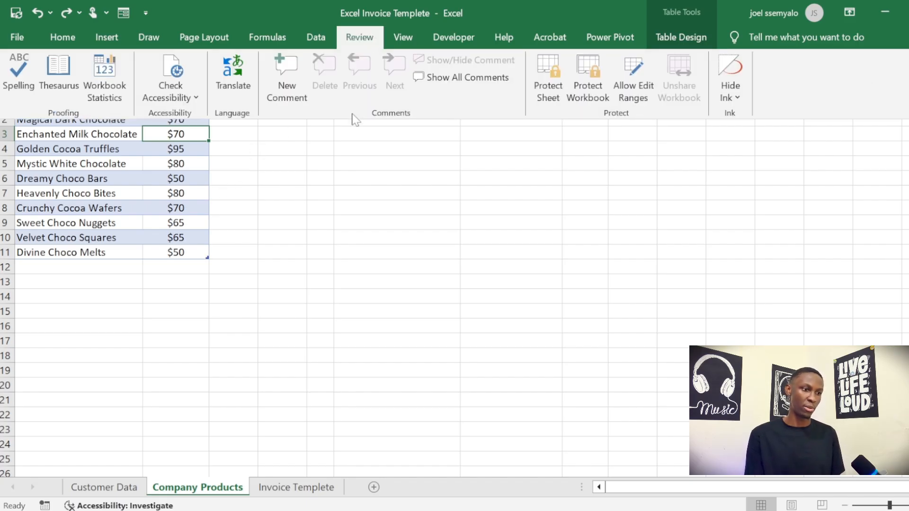
click(554, 86)
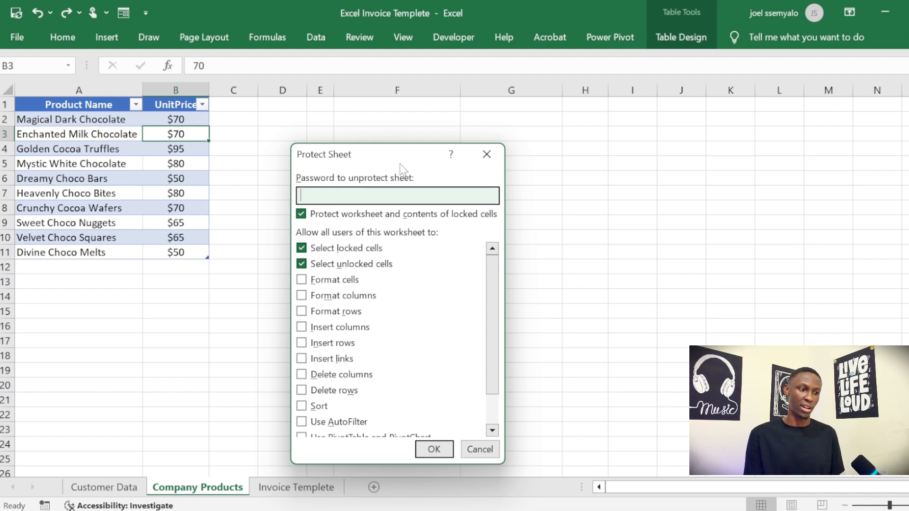
drag(399, 163, 296, 138)
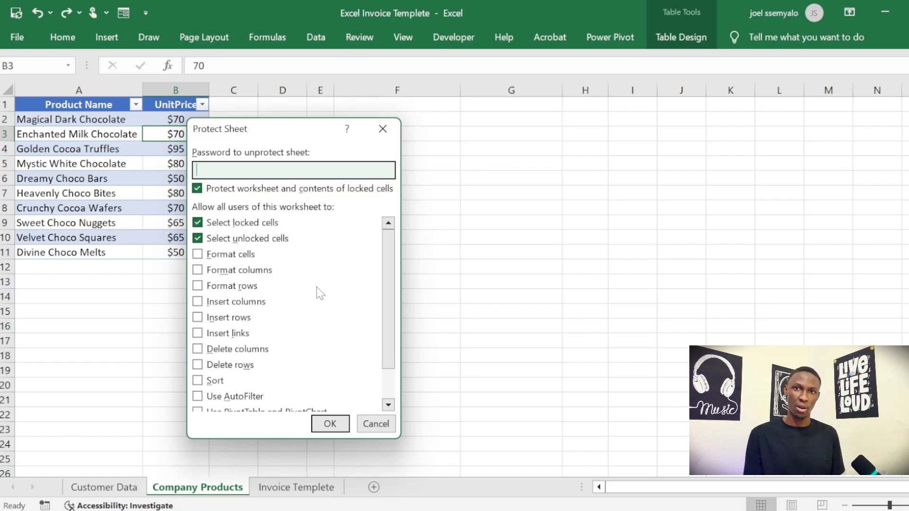
click(327, 422)
Step: Test the Company Products protection by trying to edit Mystic White Chocolate in A5, and dismiss the warning
click(261, 309)
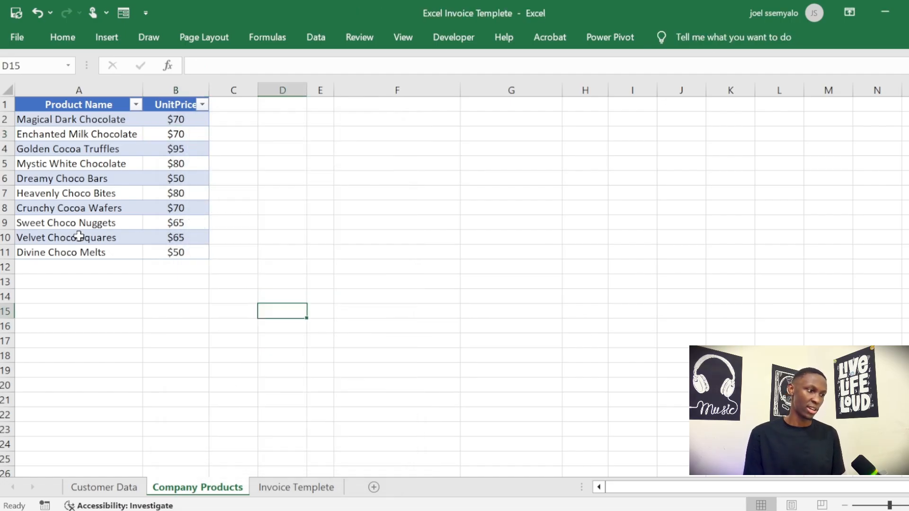
click(67, 162)
double_click(68, 162)
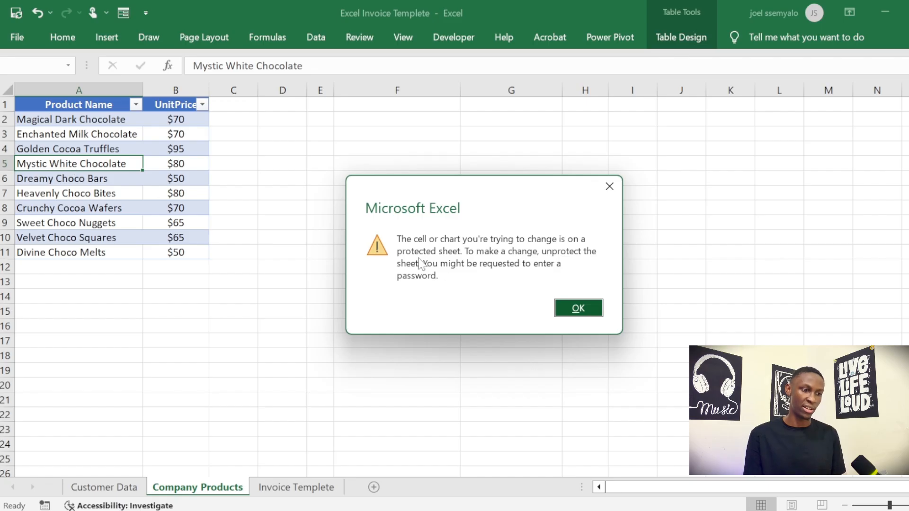
drag(477, 185, 241, 188)
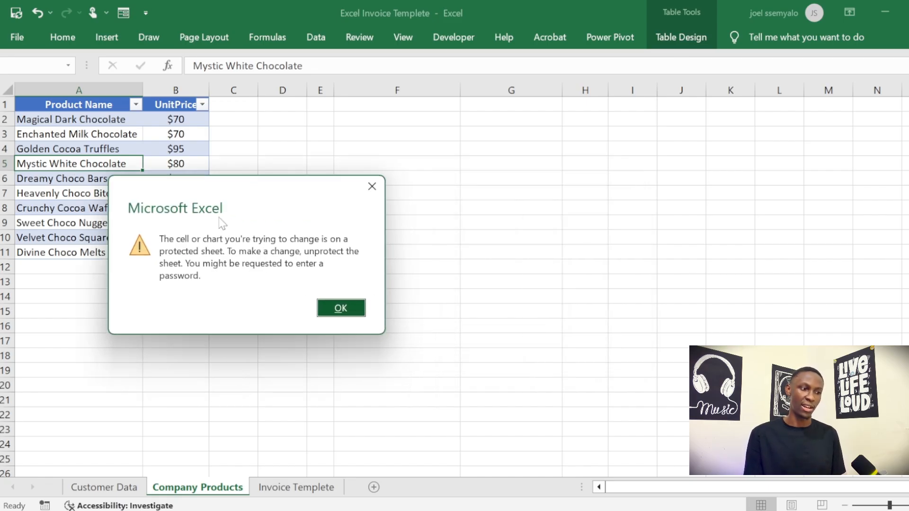
click(348, 308)
Step: Try to delete the unit price of Mystic White Chocolate in B5, and dismiss the warning
click(183, 163)
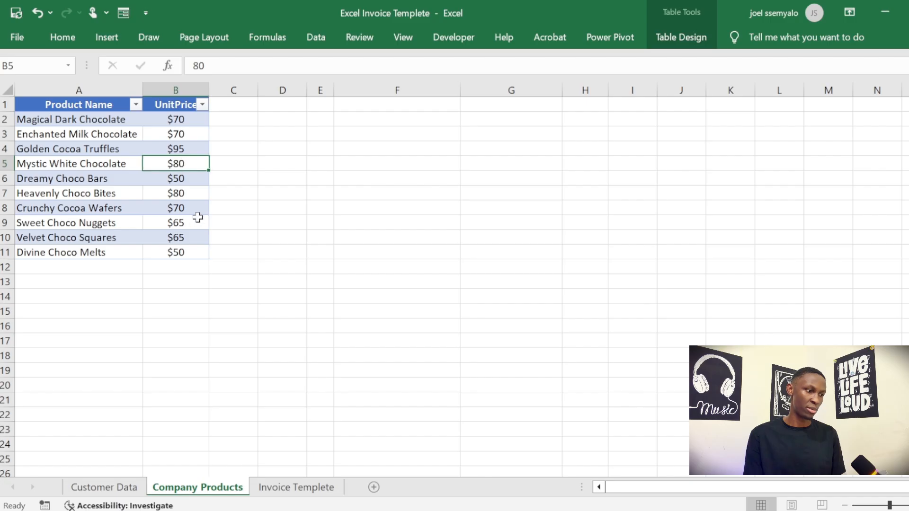
key(Delete)
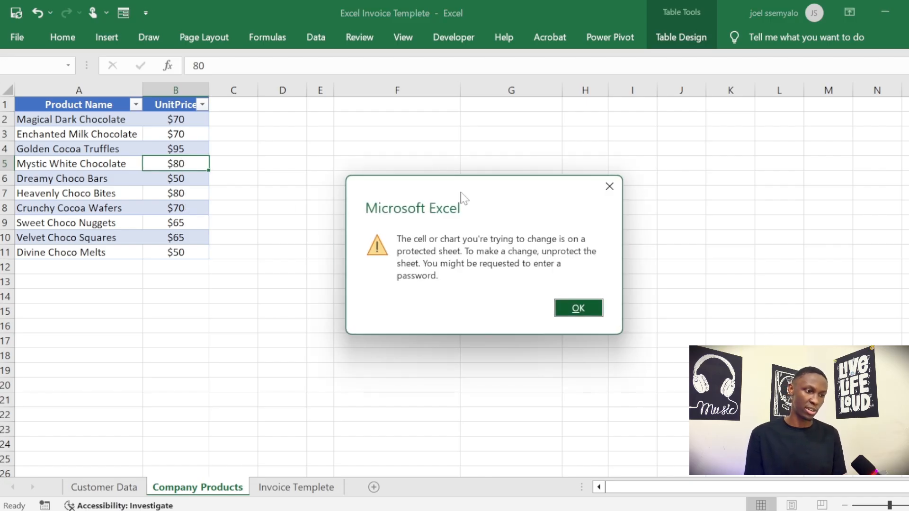
drag(460, 192, 201, 208)
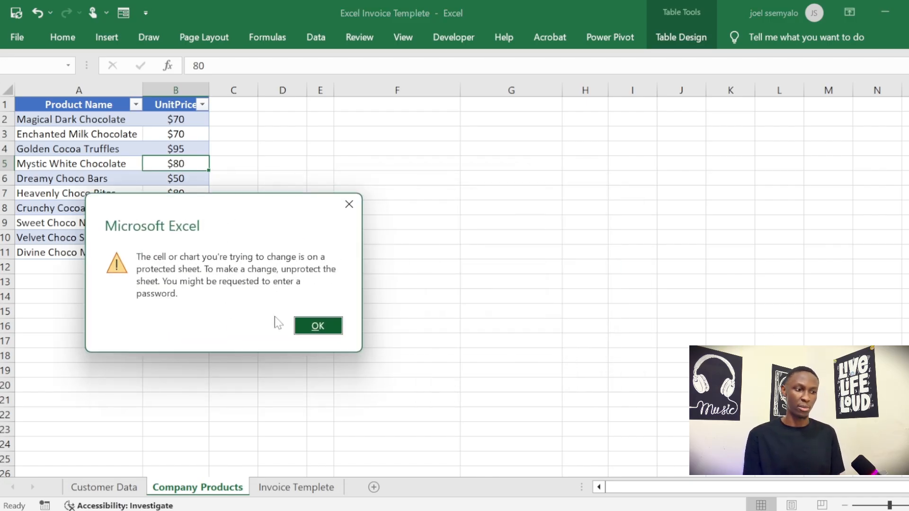
click(316, 331)
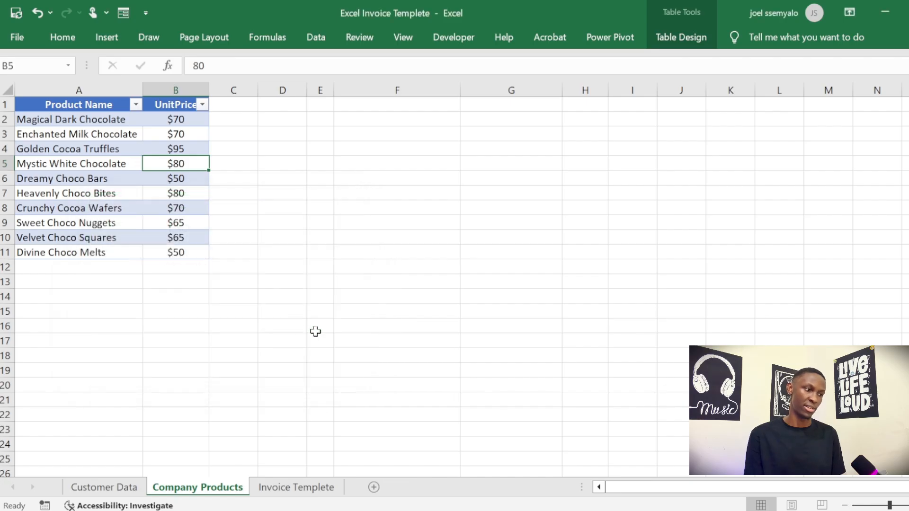
click(251, 323)
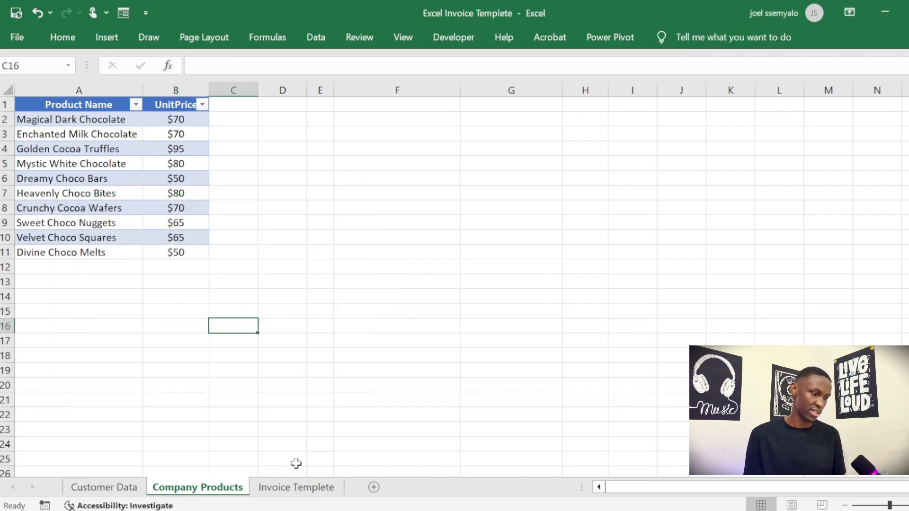
Step: Open the Invoice Templete sheet and select the whole invoice from its title through the payment information to review its extent
click(294, 487)
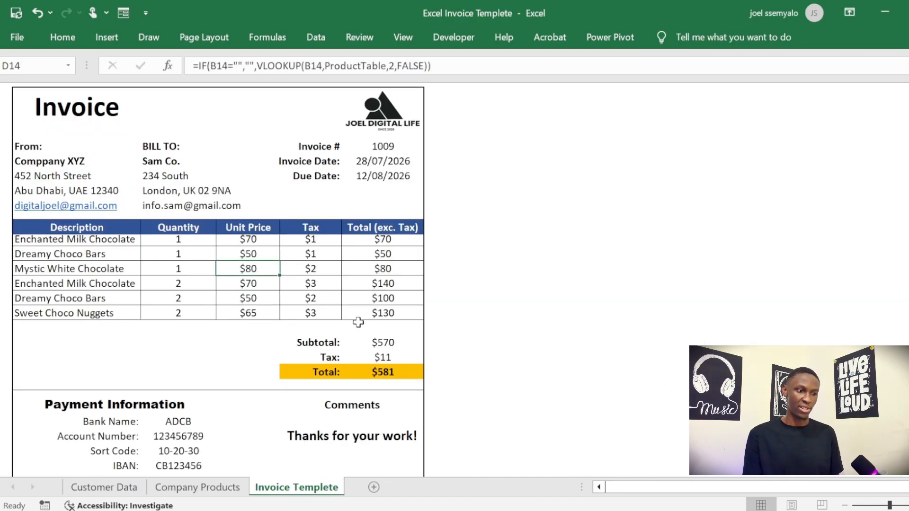
scroll(300, 256, down, 3)
scroll(294, 314, up, 3)
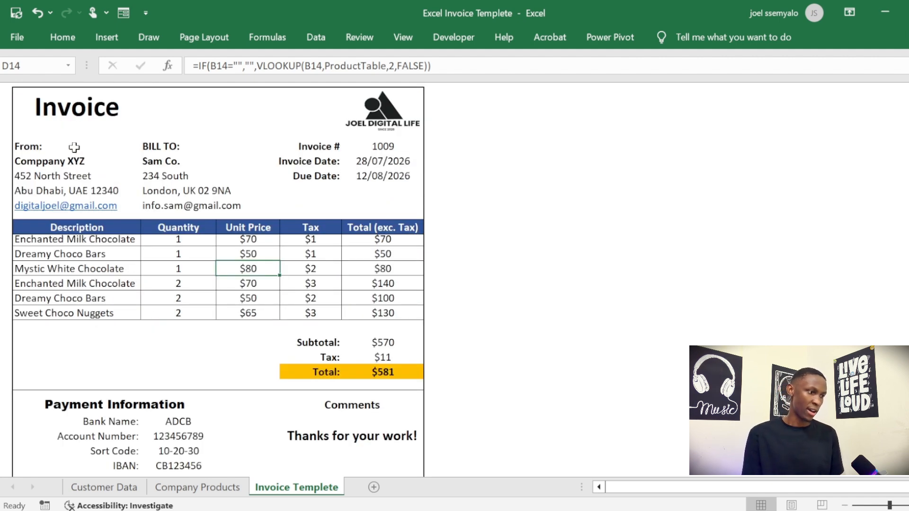
click(75, 97)
drag(75, 97, 357, 438)
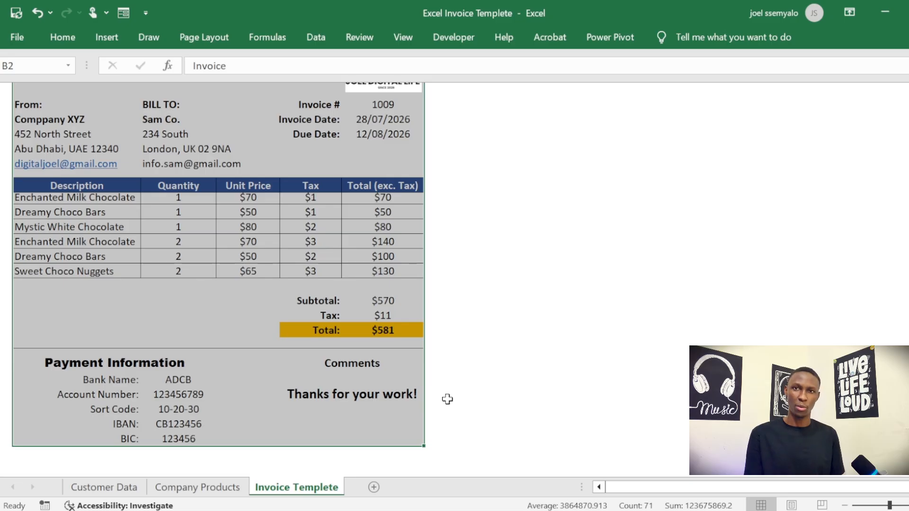
scroll(350, 381, up, 1)
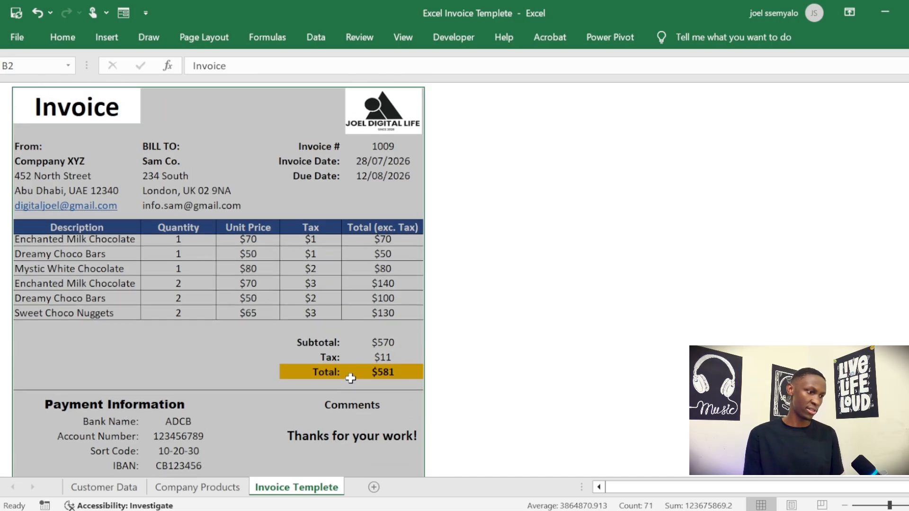
Step: Review the invoice header: the From block, the BILL TO block, the invoice number, the logo and the title
click(482, 244)
drag(55, 135, 74, 213)
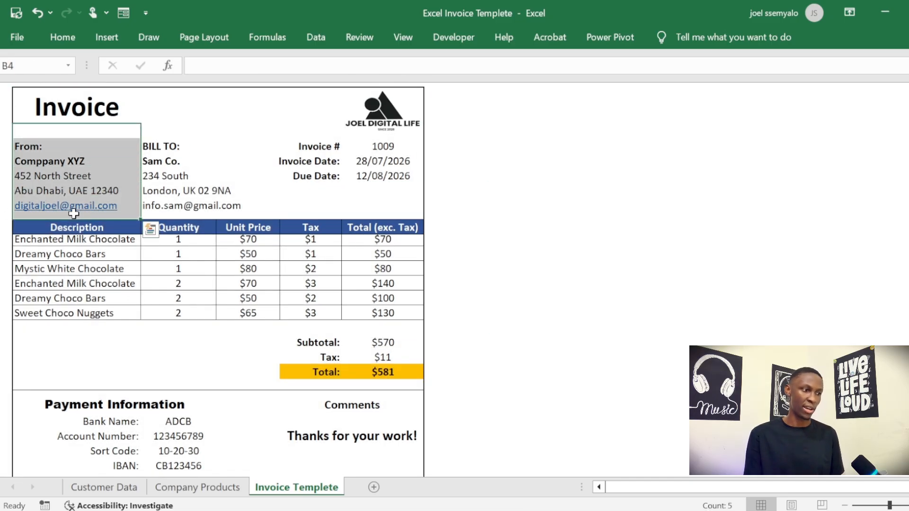
drag(180, 144, 201, 205)
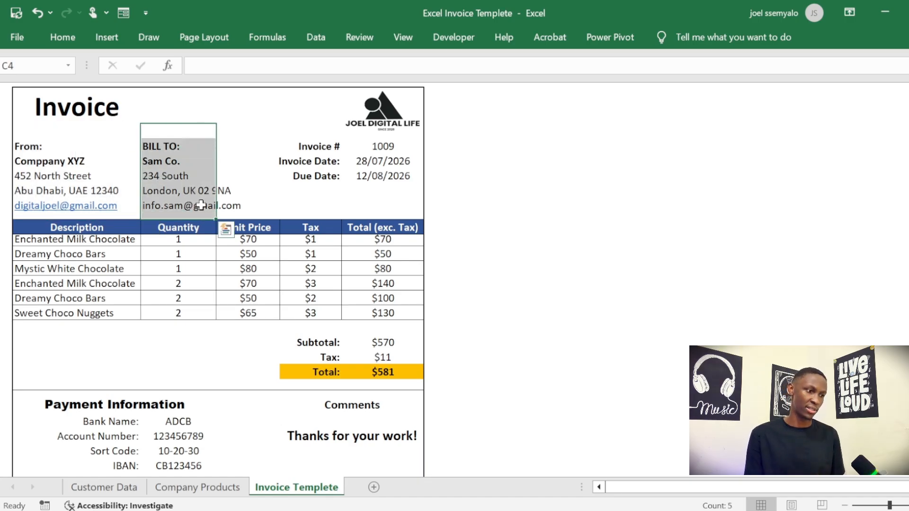
click(385, 144)
click(402, 109)
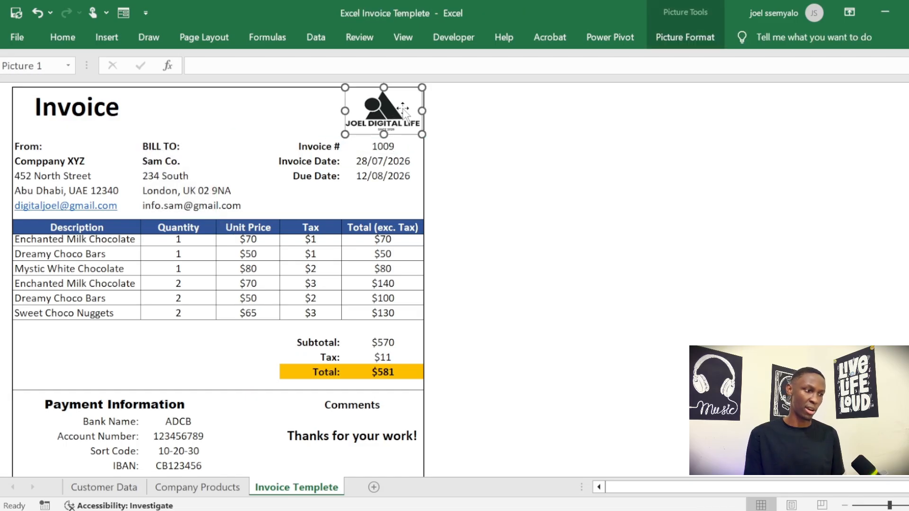
click(111, 116)
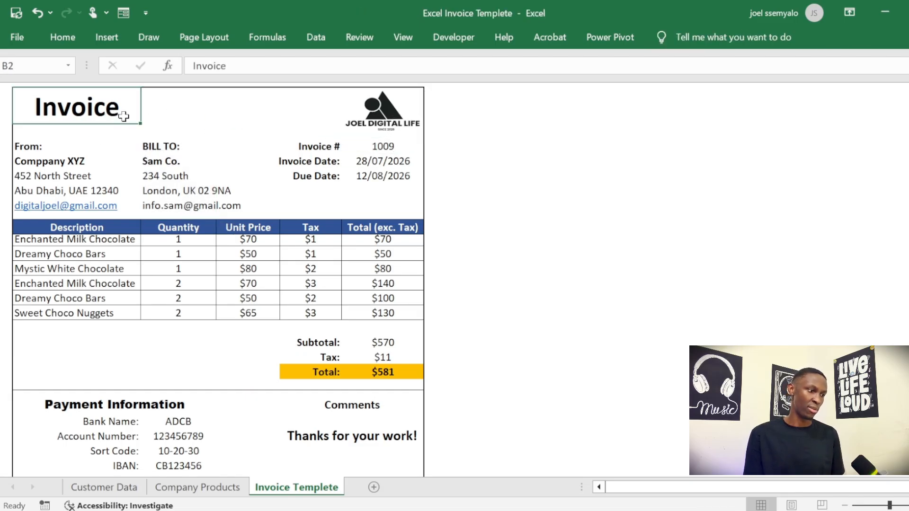
Step: Examine the line-item table as a whole and column by column, including the unit price formula in D14
click(32, 224)
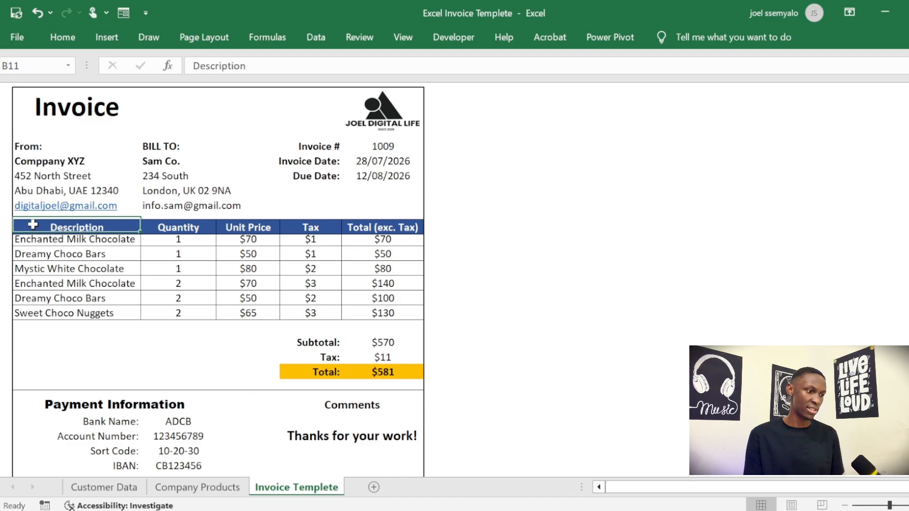
drag(32, 225, 400, 319)
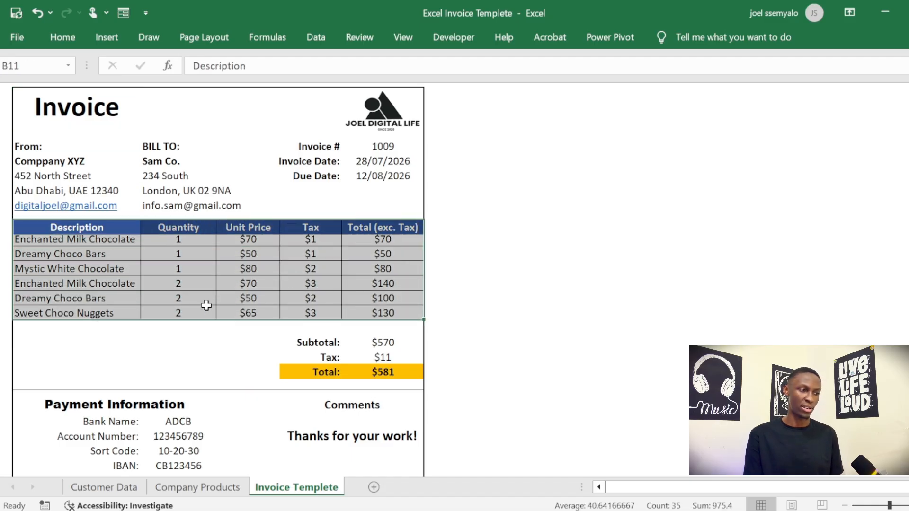
drag(120, 222, 116, 263)
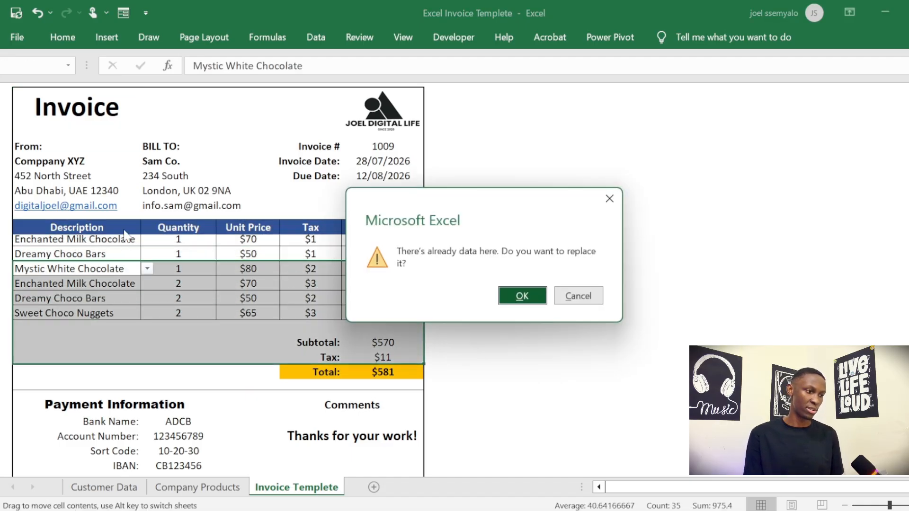
click(573, 303)
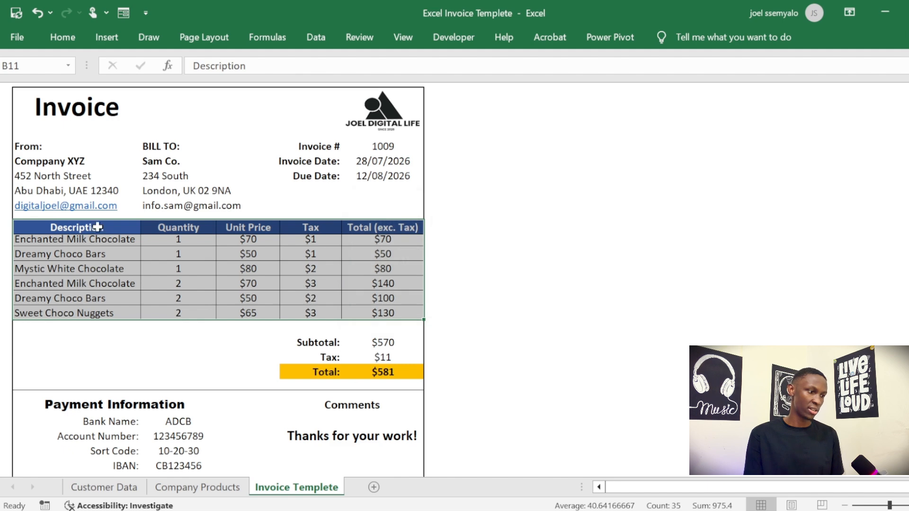
drag(97, 225, 105, 285)
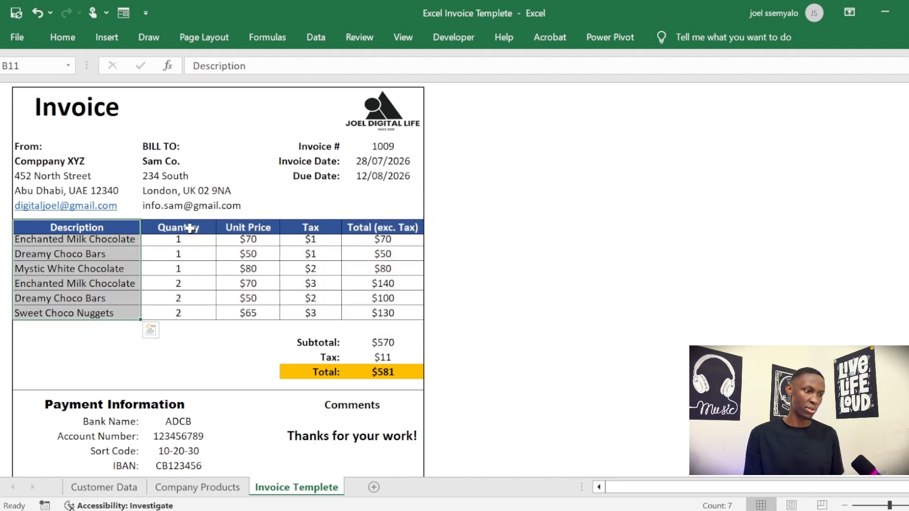
drag(186, 227, 179, 328)
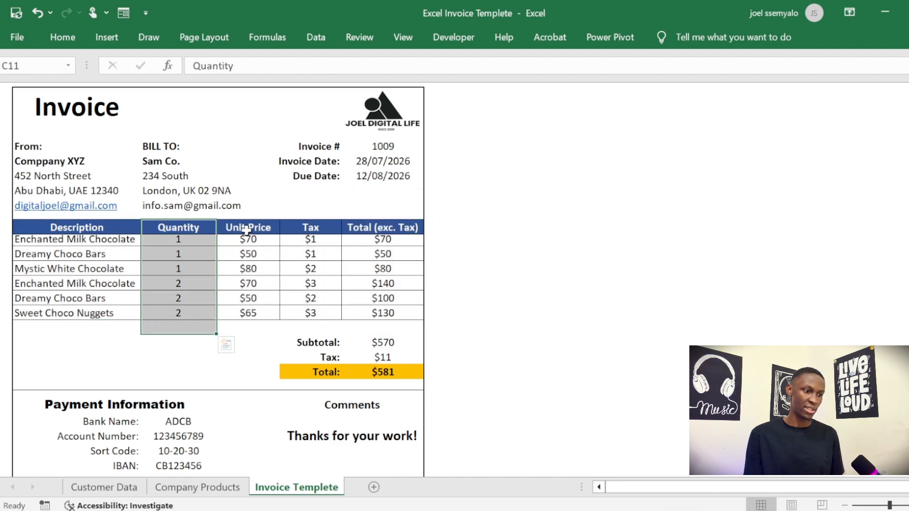
drag(247, 227, 391, 299)
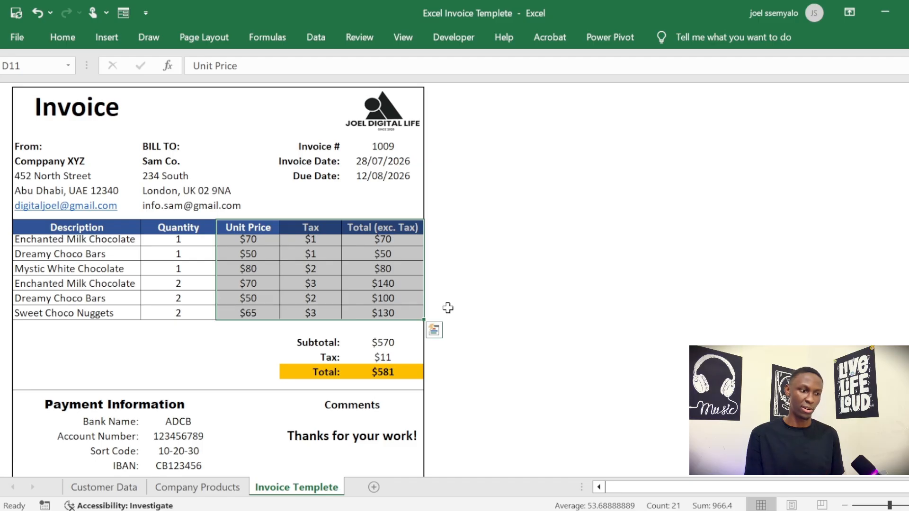
click(306, 268)
click(255, 268)
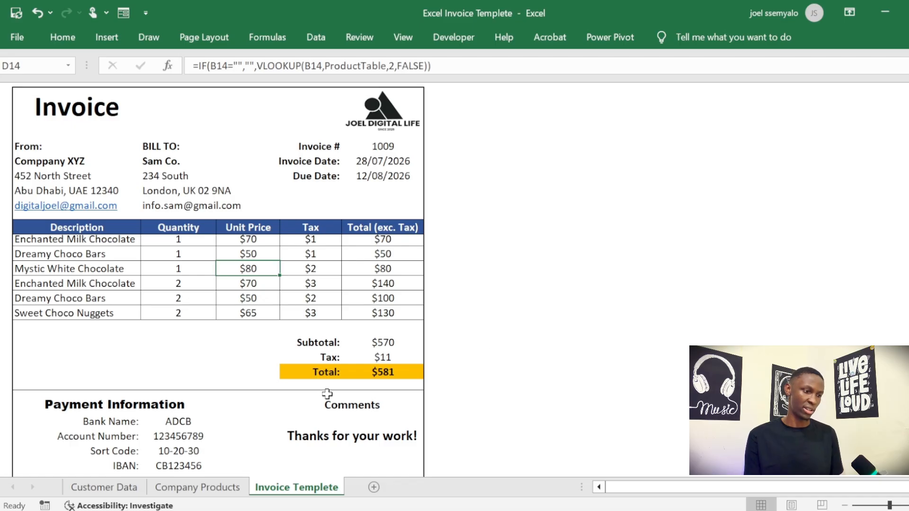
Step: Examine the Subtotal, Tax and Total block, and check the subtotal formula in F19
drag(314, 338, 400, 395)
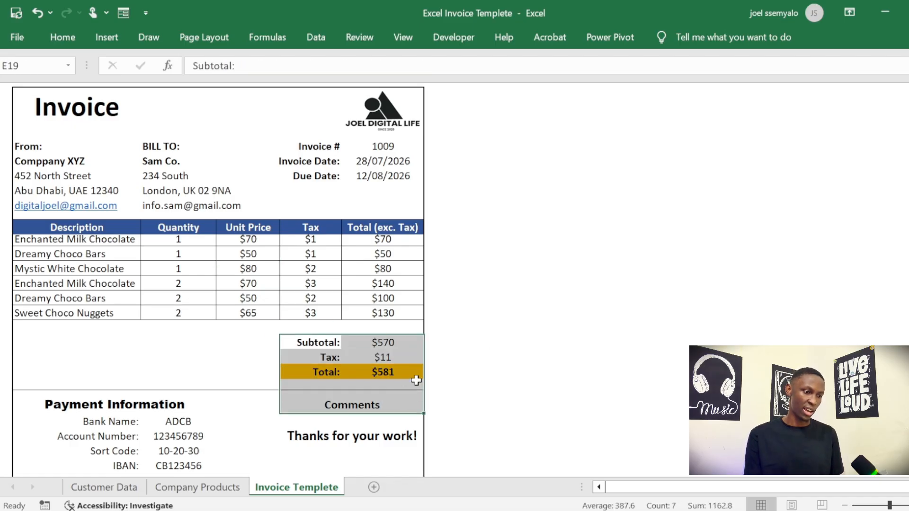
click(383, 374)
drag(310, 328, 374, 374)
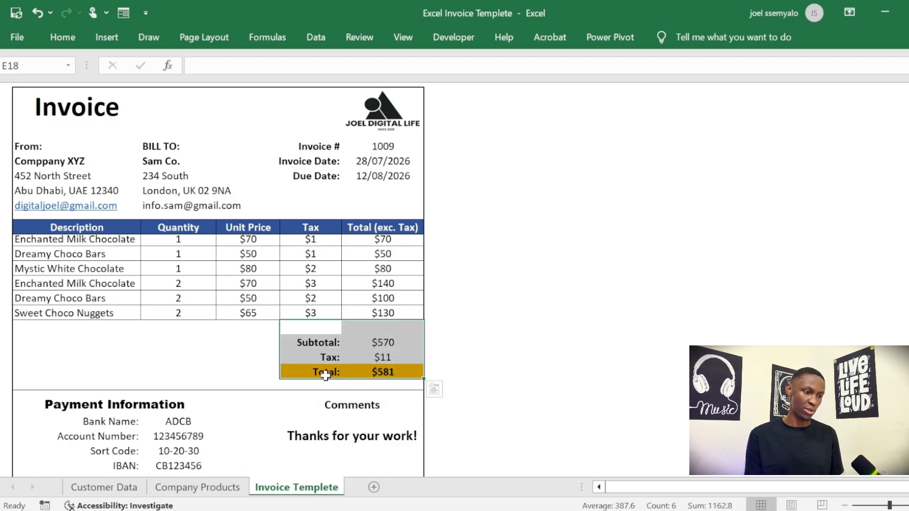
click(385, 354)
click(388, 342)
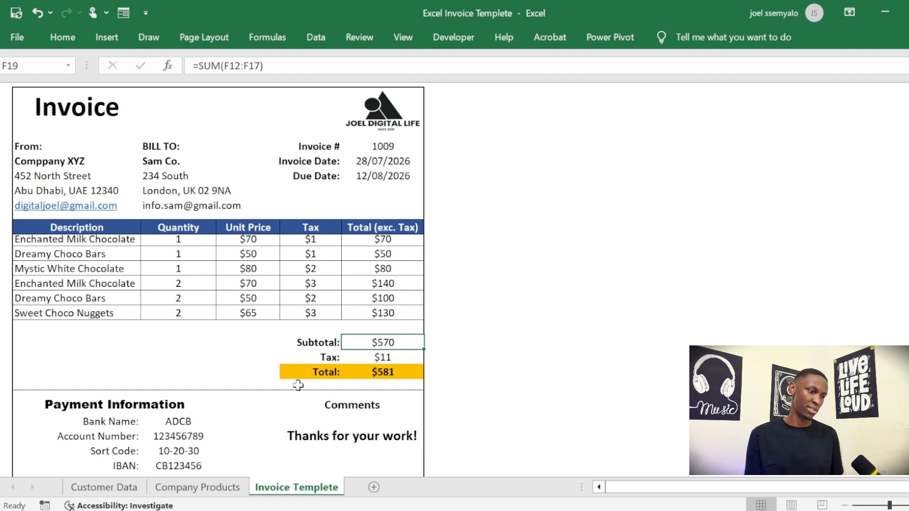
Step: Review the Payment Information and Comments blocks at the end of the invoice
scroll(296, 379, down, 3)
drag(56, 310, 181, 375)
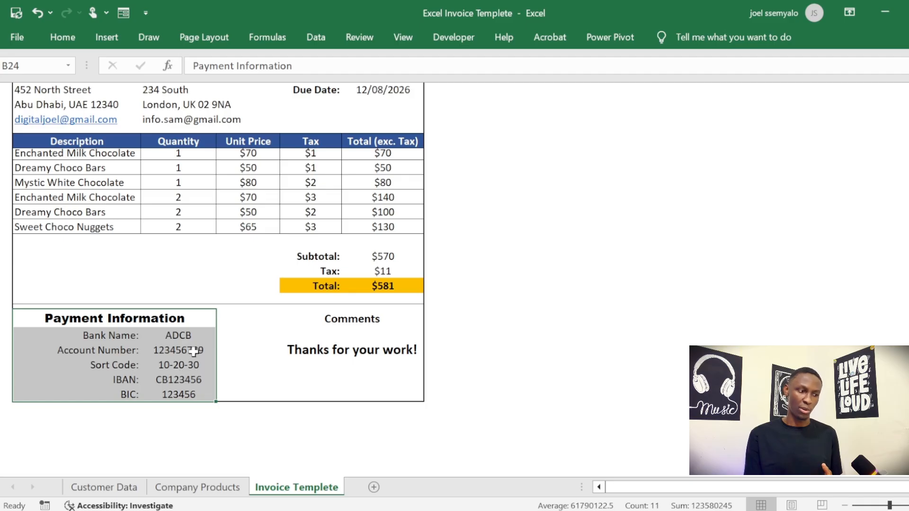
click(226, 352)
drag(297, 318, 350, 376)
scroll(345, 388, up, 2)
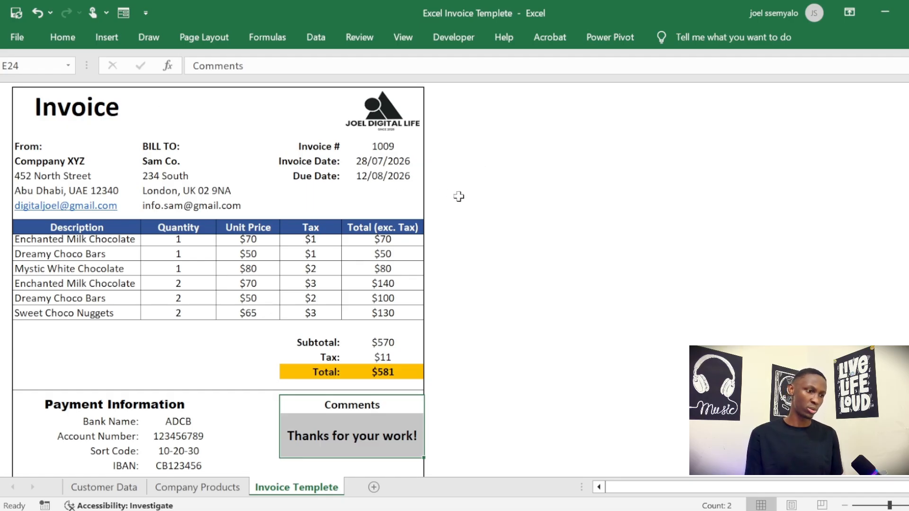
Step: Choose Crunchy Cocoa Wafers, Dreamy Choco Bars and Golden Cocoa Truffles as the descriptions in B12, B13 and B14
click(122, 241)
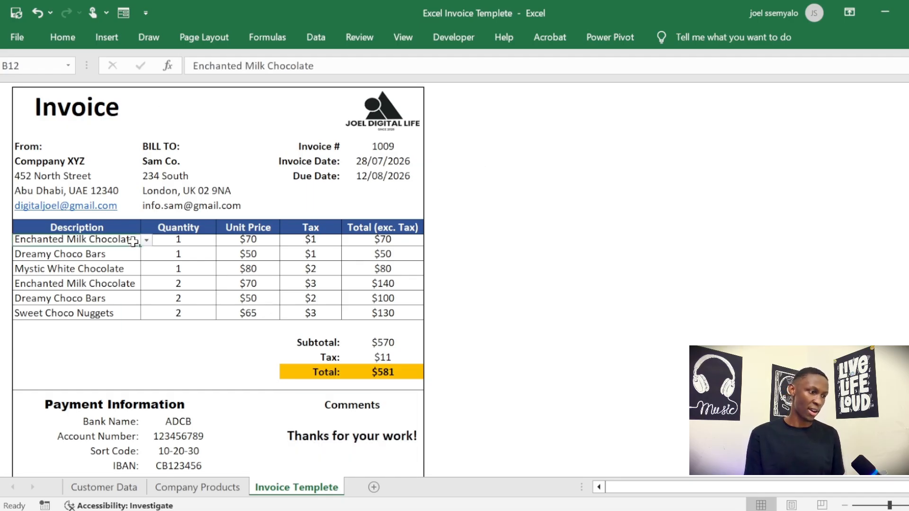
click(147, 240)
click(56, 313)
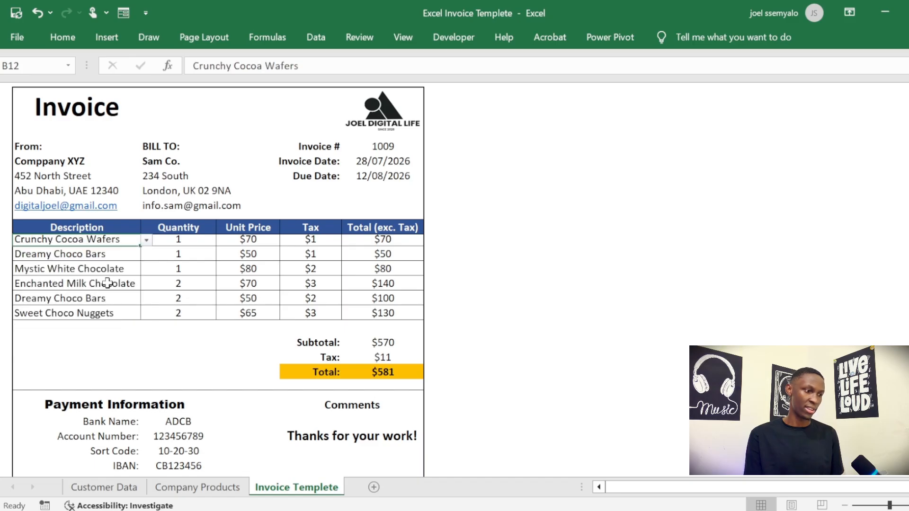
click(119, 261)
click(147, 254)
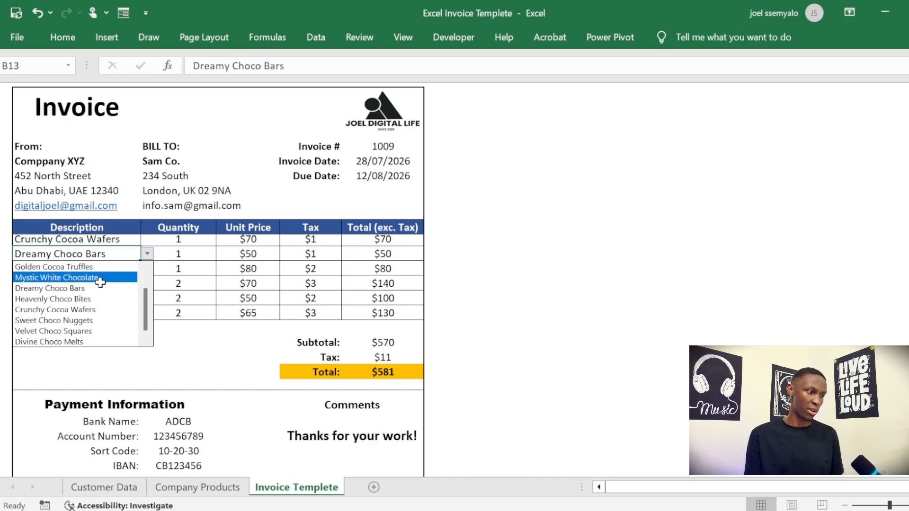
click(95, 286)
click(124, 273)
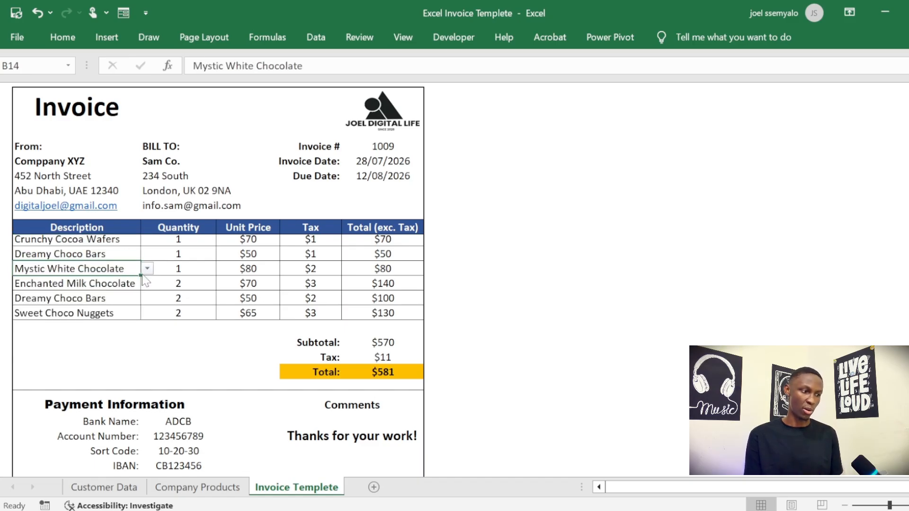
click(147, 269)
click(114, 283)
Step: Set the quantity of Dreamy Choco Bars in C13 to 2 and check the Description and Quantity columns
click(195, 253)
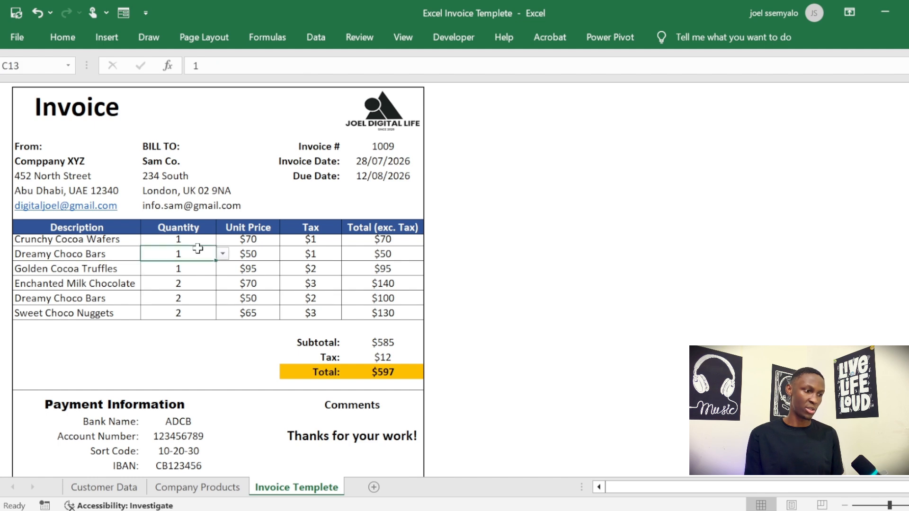
click(225, 256)
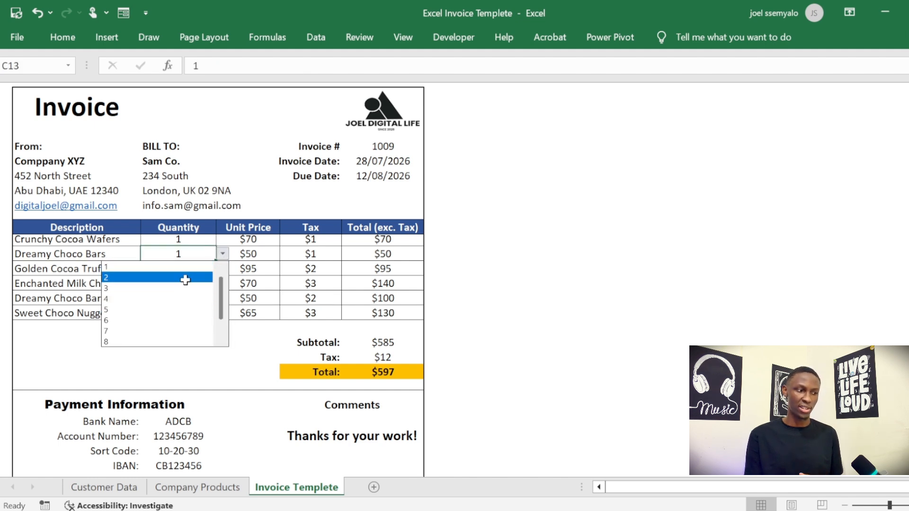
click(185, 278)
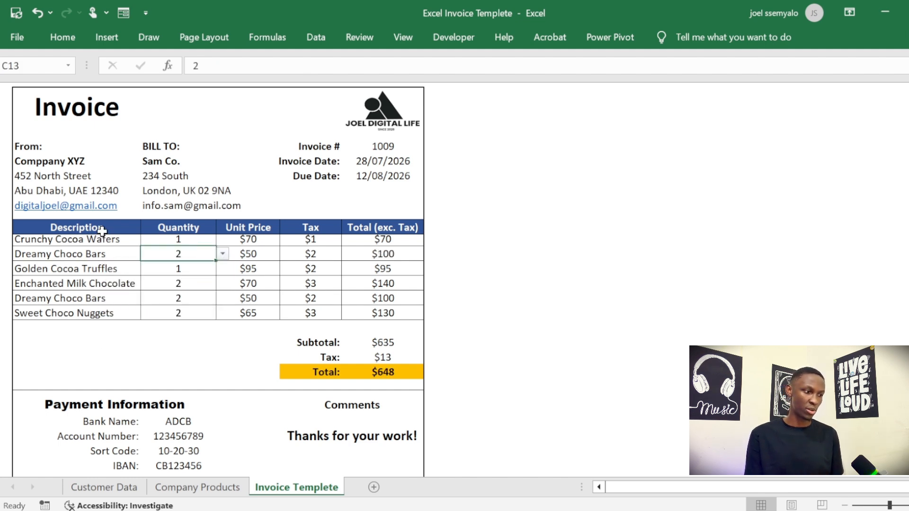
drag(102, 231, 191, 310)
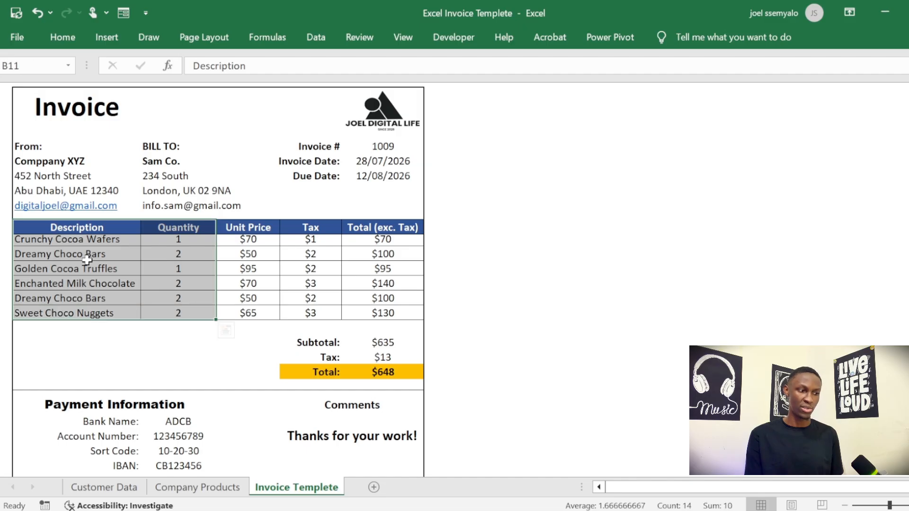
Step: Choose Dreamy Choco Bars as the description in B14 and Mystic White Chocolate in B13
click(110, 267)
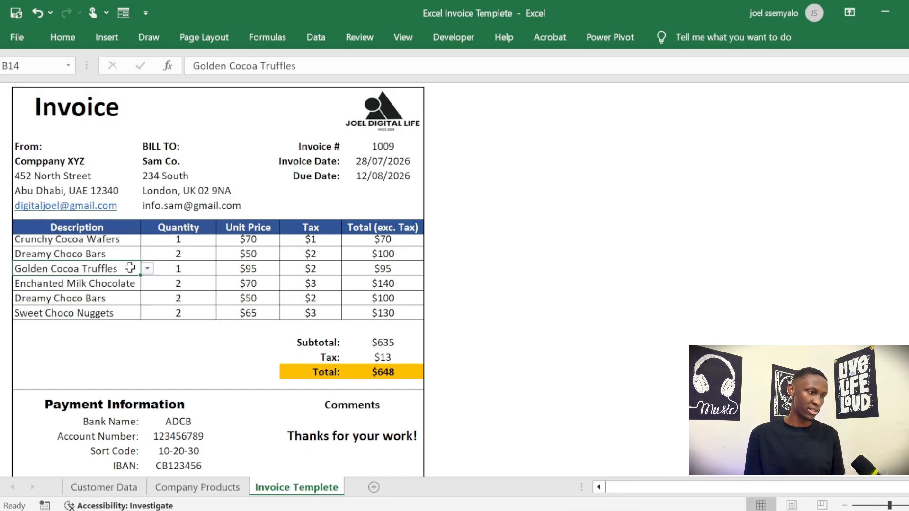
click(147, 269)
click(95, 300)
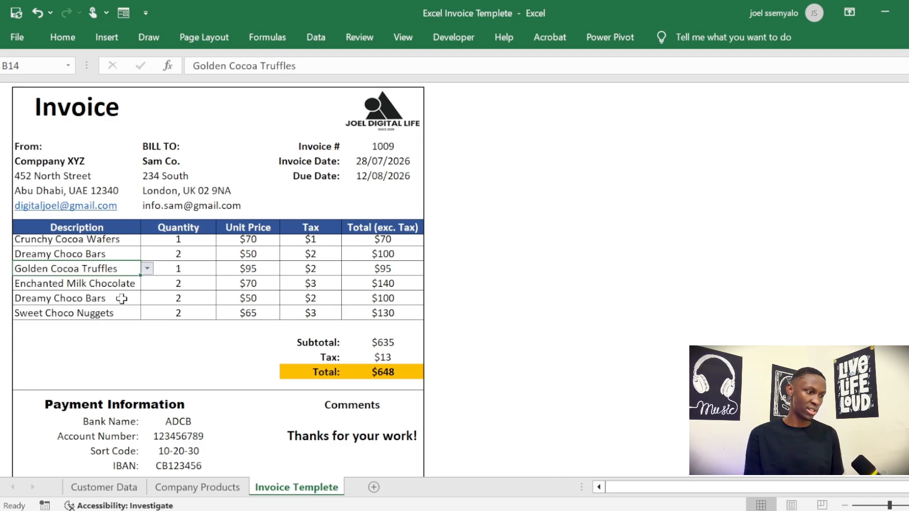
click(113, 254)
click(147, 254)
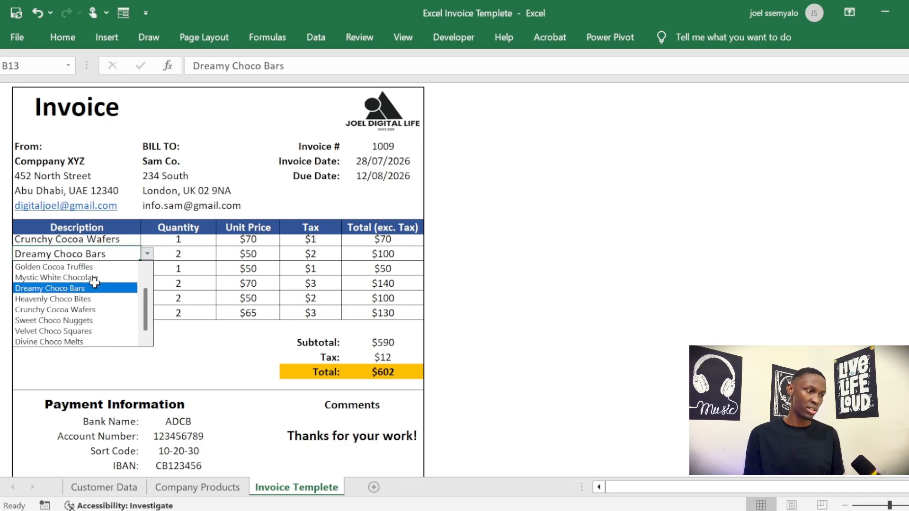
click(90, 274)
drag(95, 239, 180, 311)
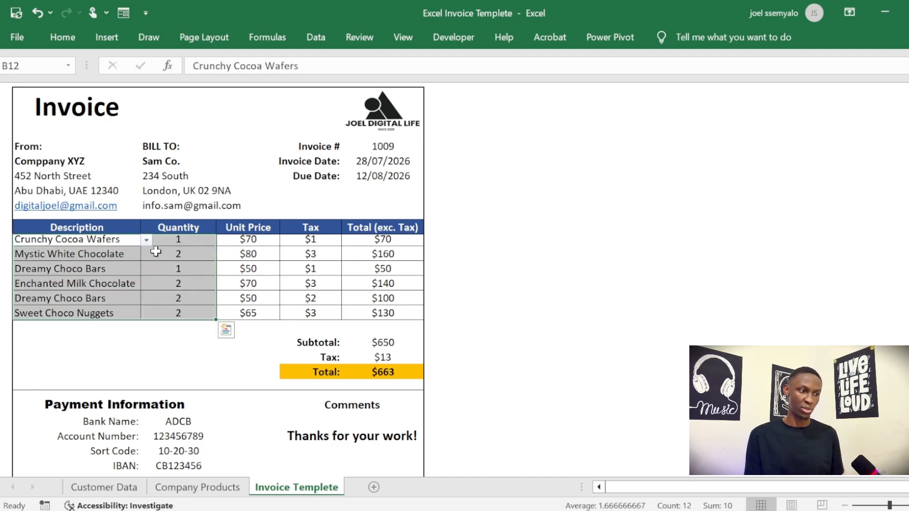
Step: Switch the bill-to customer in C6 to SweetHaul Logistics, and back to Sam Co
click(180, 161)
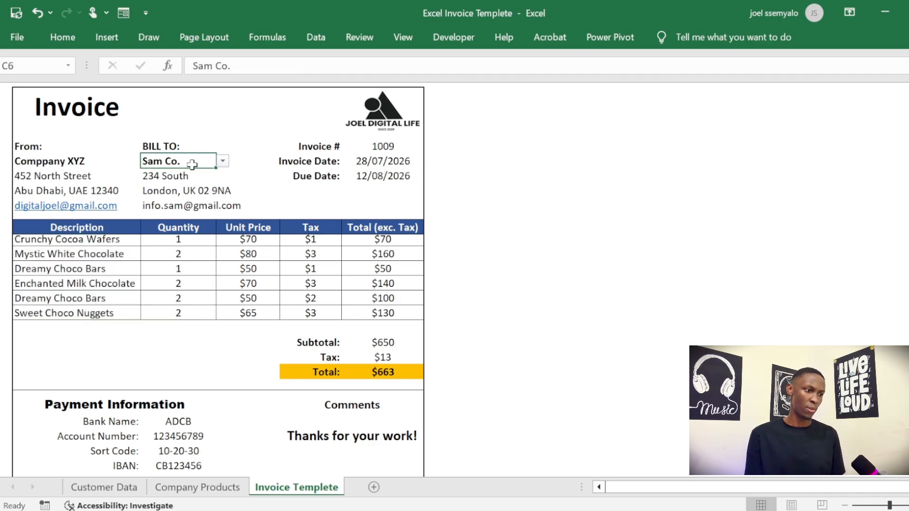
click(223, 161)
click(183, 216)
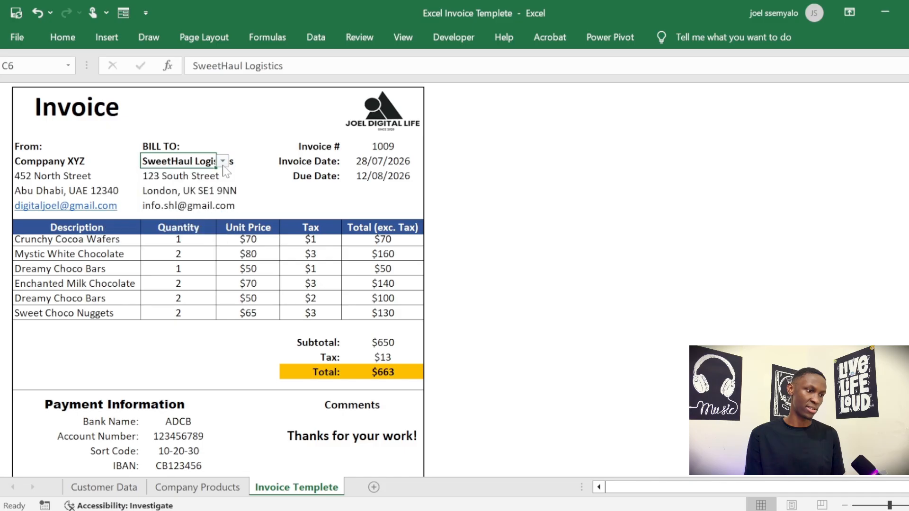
click(222, 161)
click(163, 195)
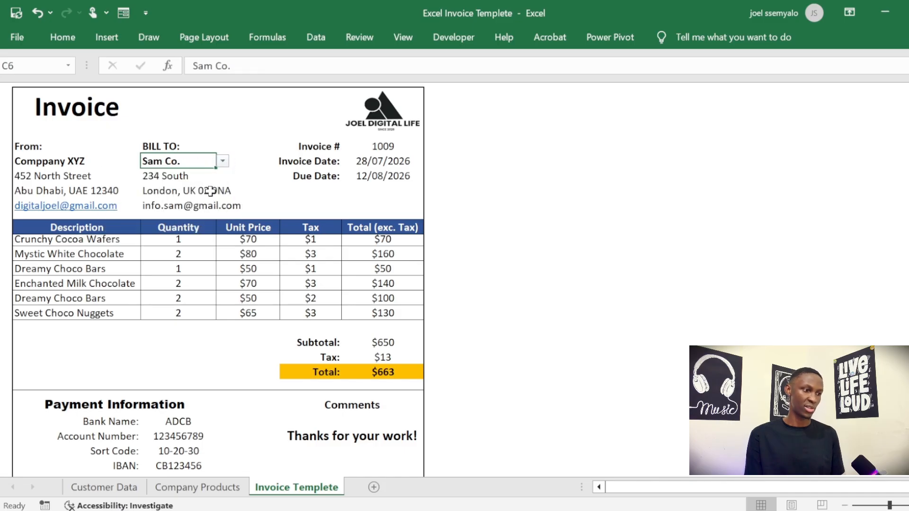
Step: Compare the lookup formula in C8 with the manually chosen cells C6 and B12:C17
click(169, 191)
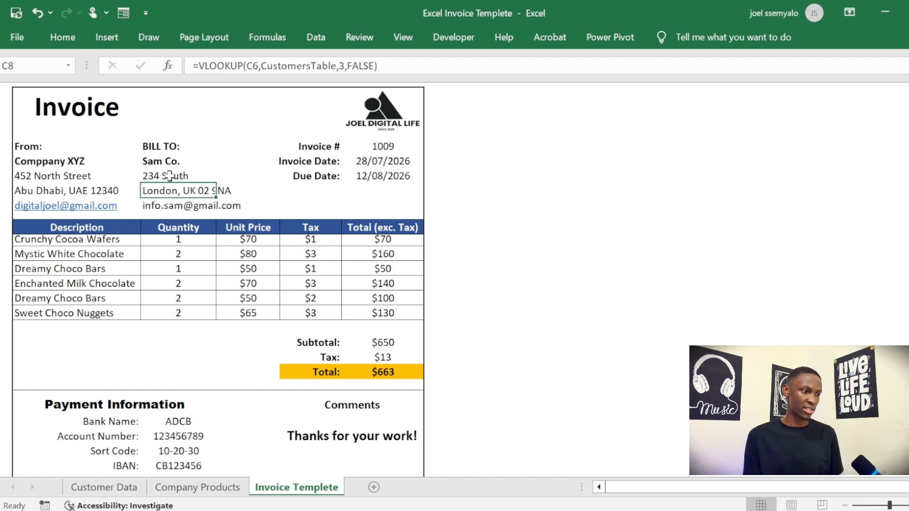
drag(83, 240, 204, 314)
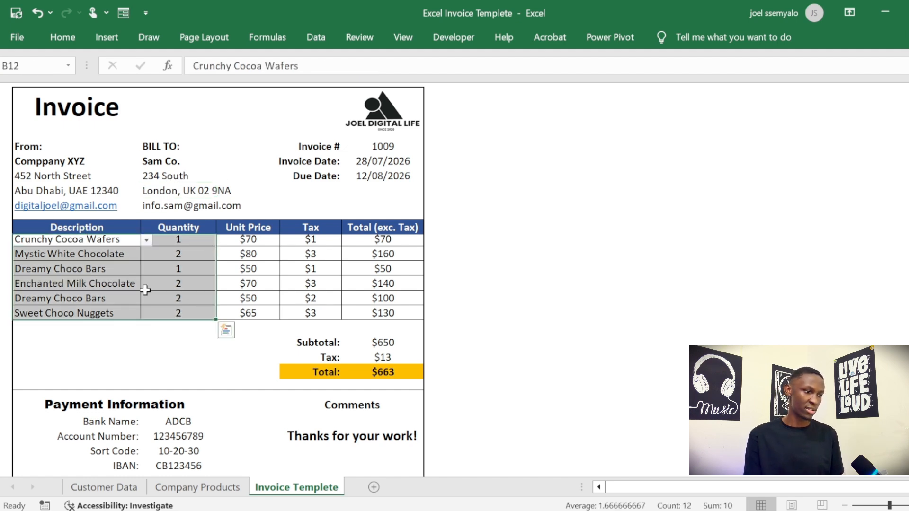
click(191, 164)
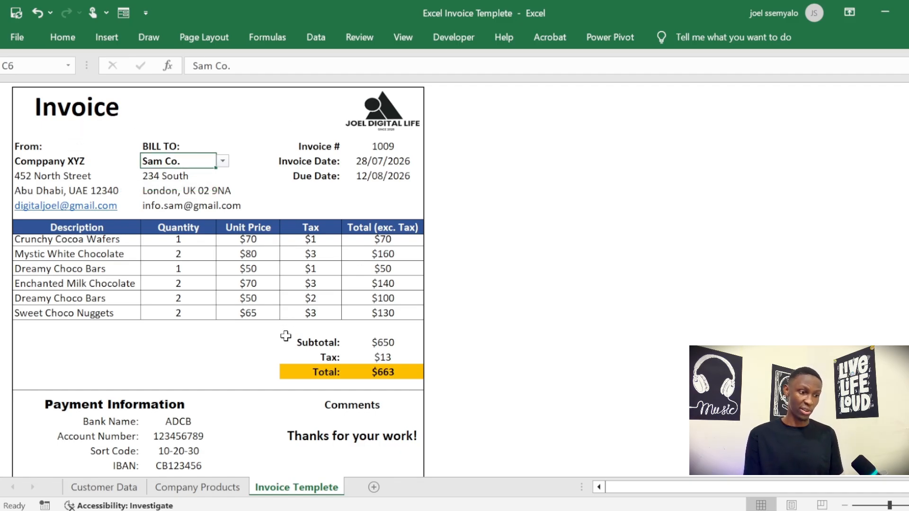
click(185, 243)
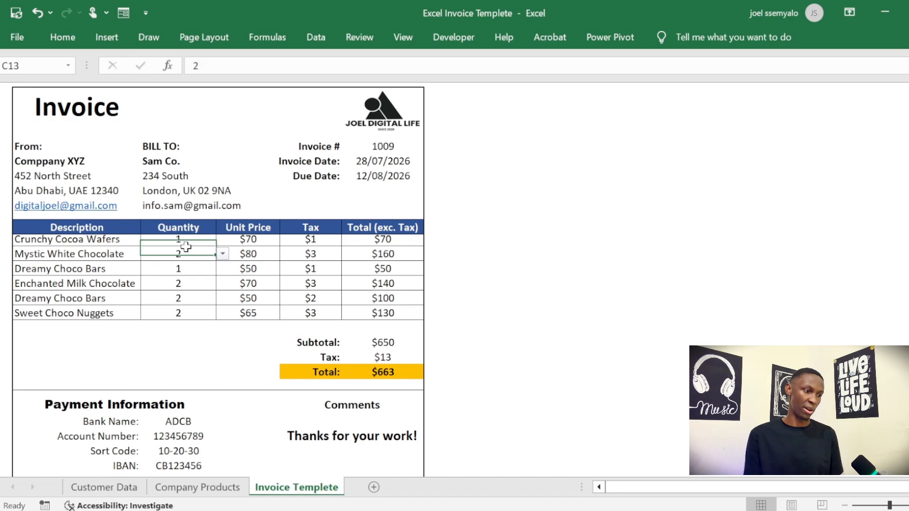
click(161, 189)
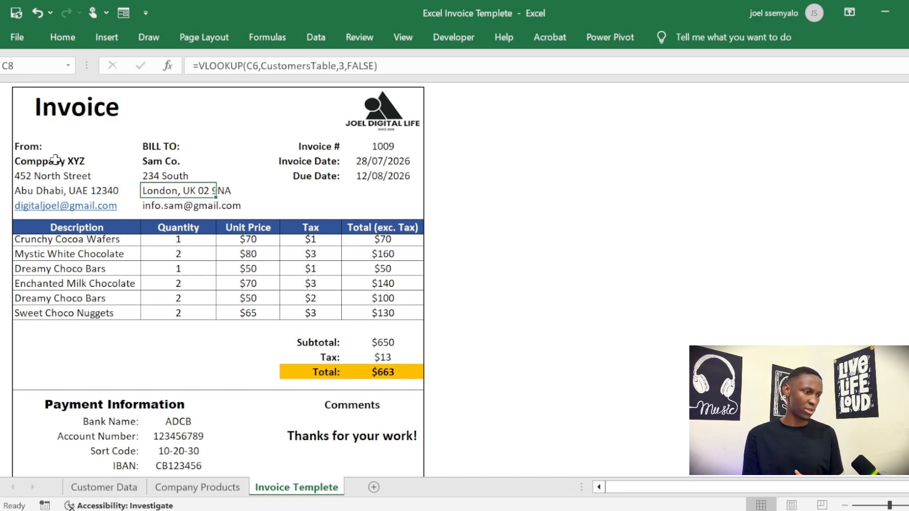
Step: Check the invoice number in F5, the line total formula in F14, and the first description and quantity cells
click(397, 147)
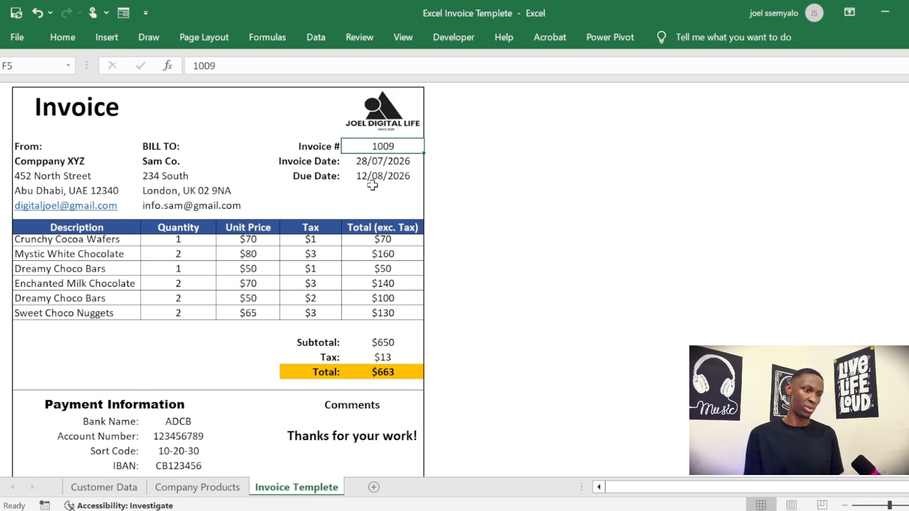
click(363, 265)
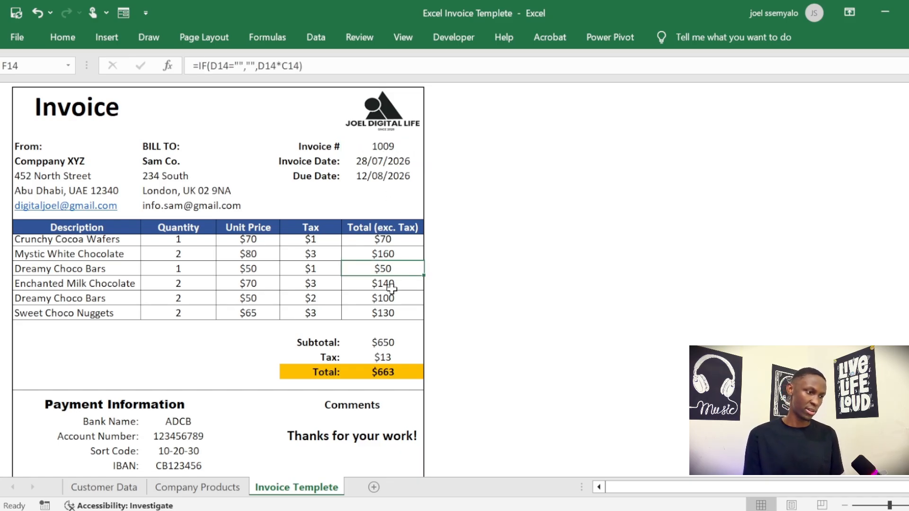
click(213, 324)
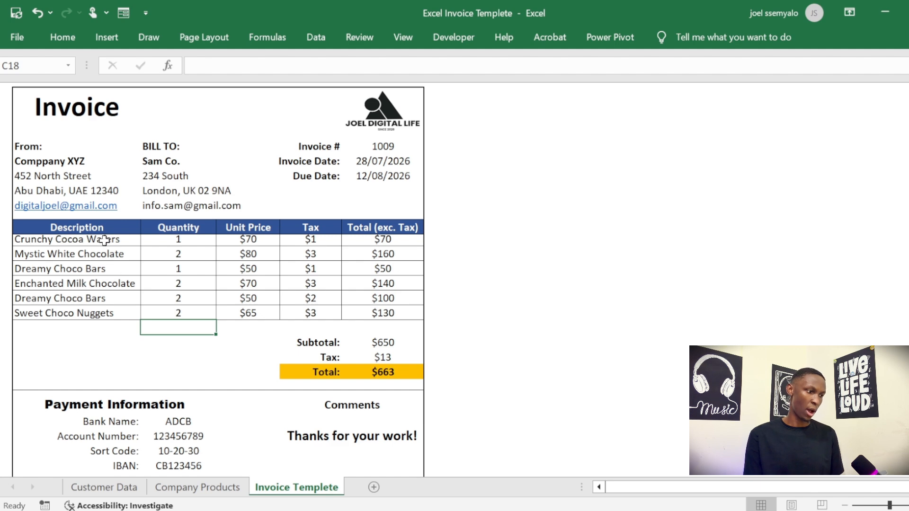
click(105, 240)
click(172, 240)
click(121, 256)
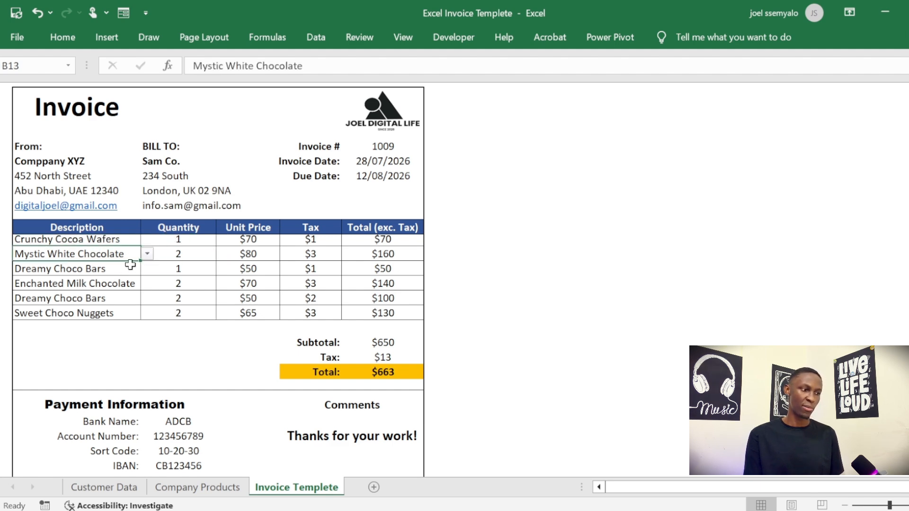
click(178, 269)
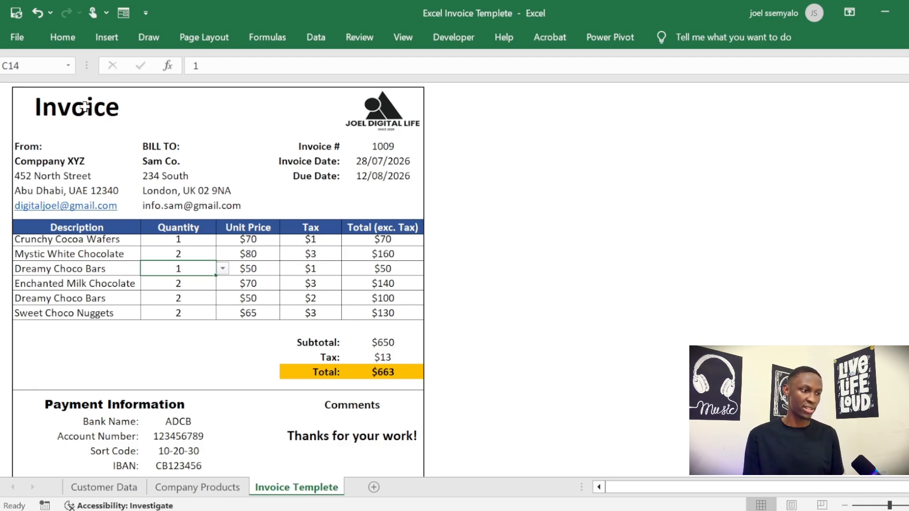
Step: Review the whole invoice area from the title to the comments, and the description cells B12 and B13
drag(85, 98, 402, 377)
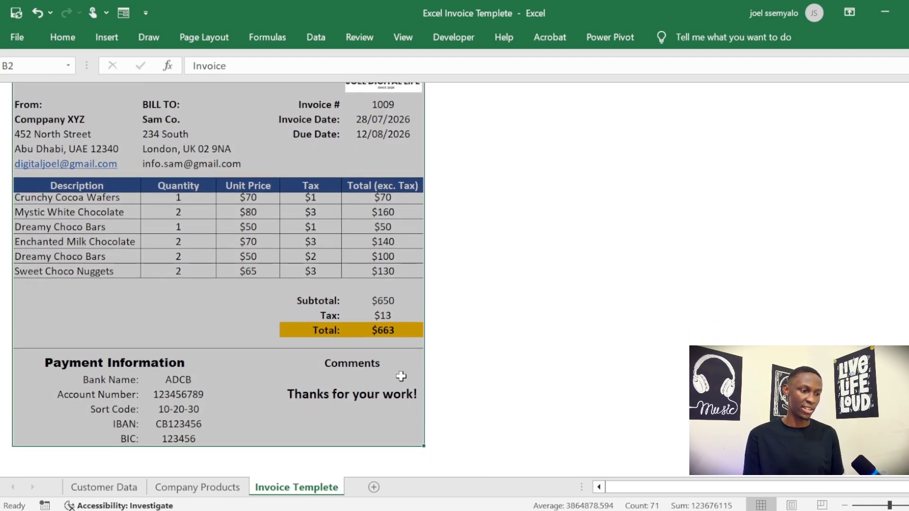
click(428, 301)
click(73, 197)
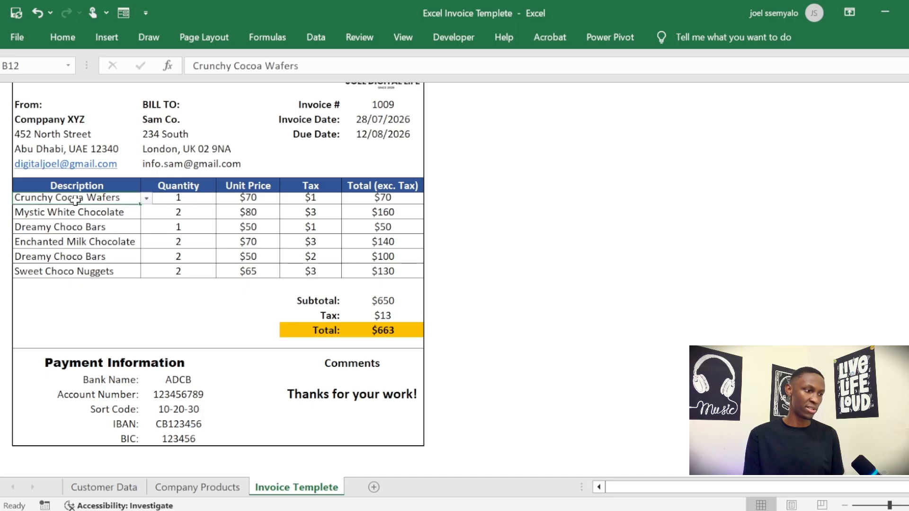
click(93, 212)
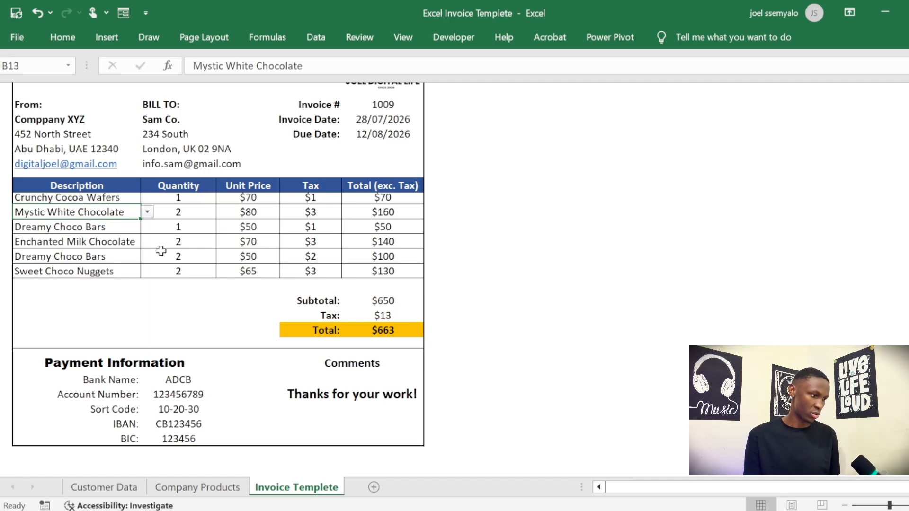
Step: Unlock the Description and Quantity cells B12:C17 together with the bill-to customer cell C6 in their cell protection format
click(526, 187)
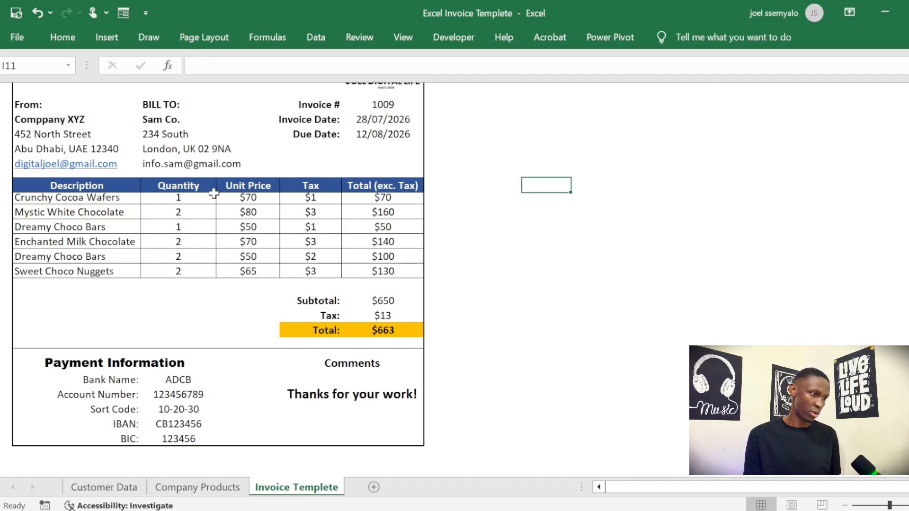
click(77, 198)
drag(126, 198, 170, 277)
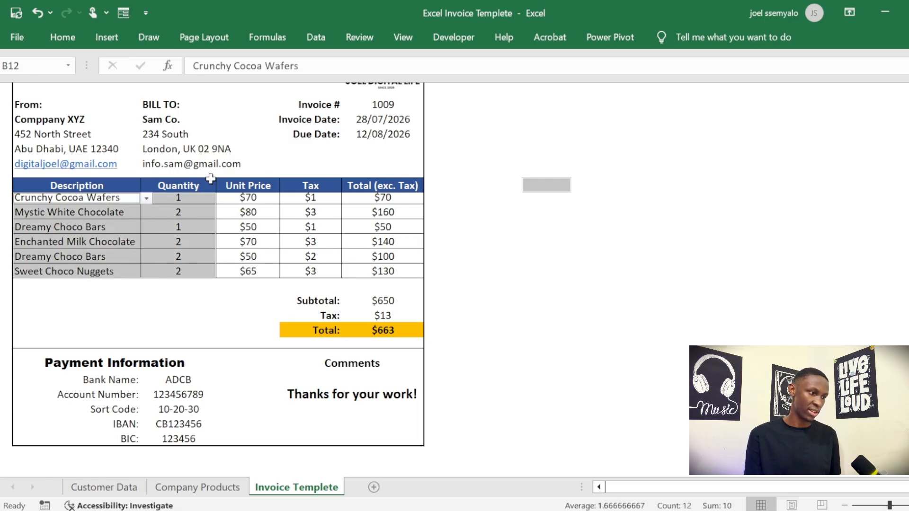
ctrl+click(166, 122)
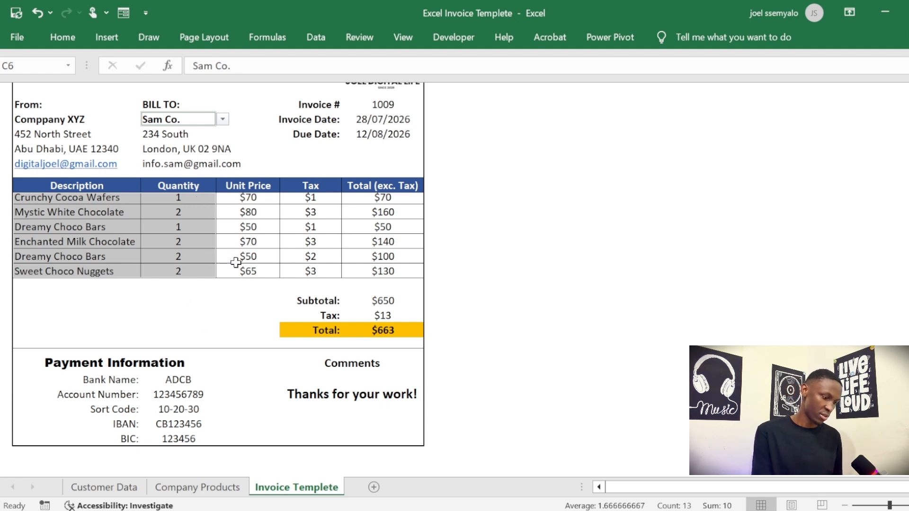
key(ctrl+1)
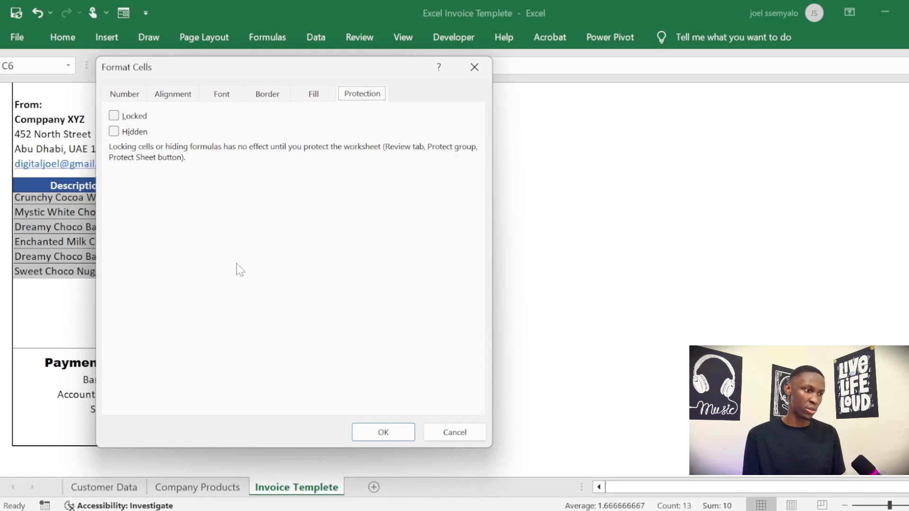
click(114, 116)
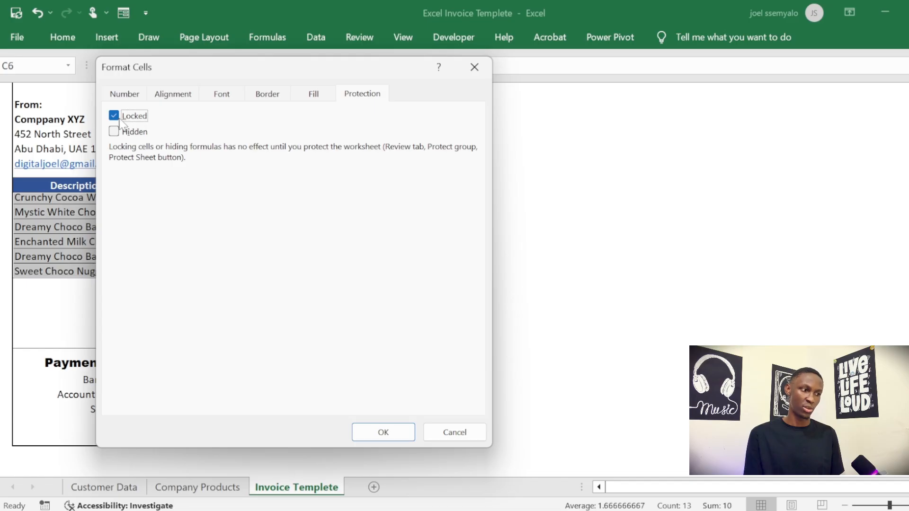
click(115, 116)
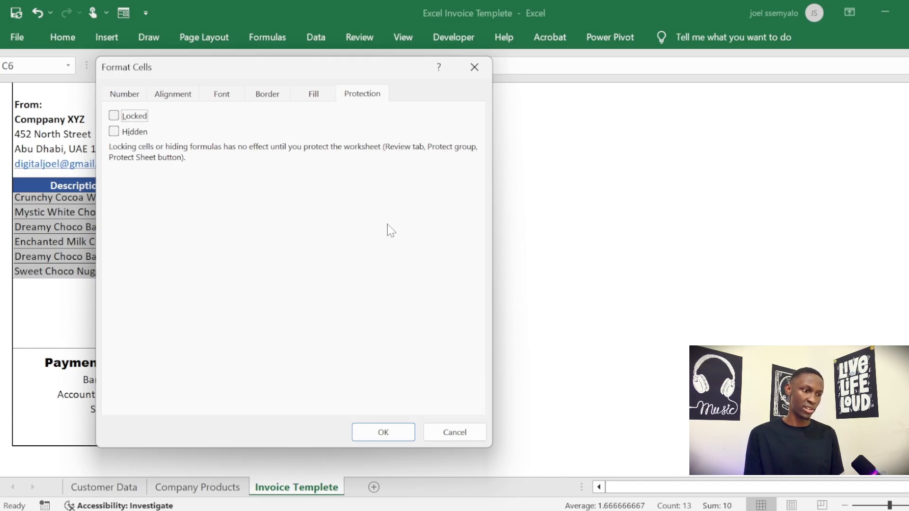
click(384, 431)
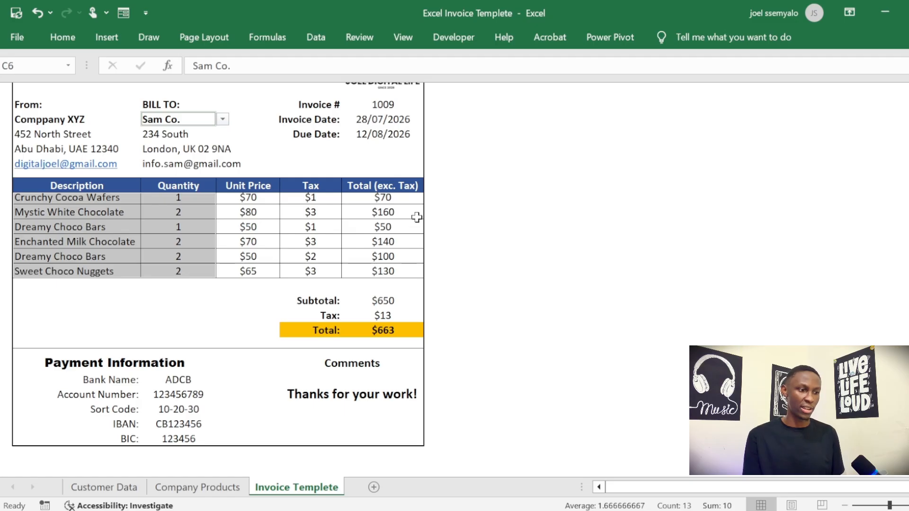
Step: Protect the Invoice Templete sheet without a password, allowing only the selection of locked and unlocked cells
click(357, 39)
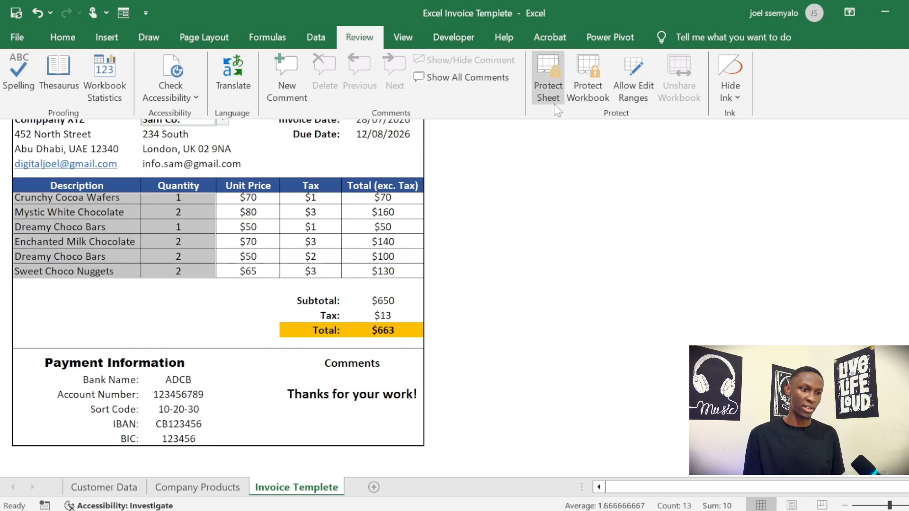
click(549, 91)
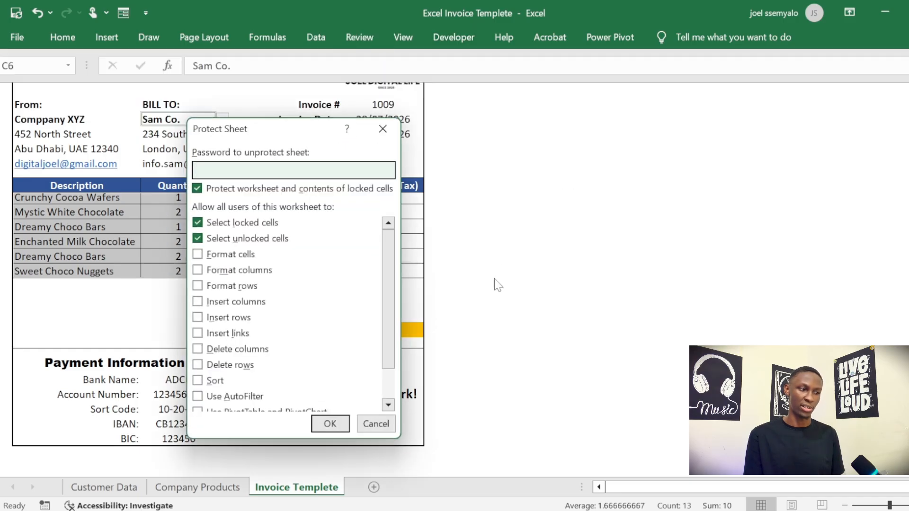
drag(299, 132, 372, 128)
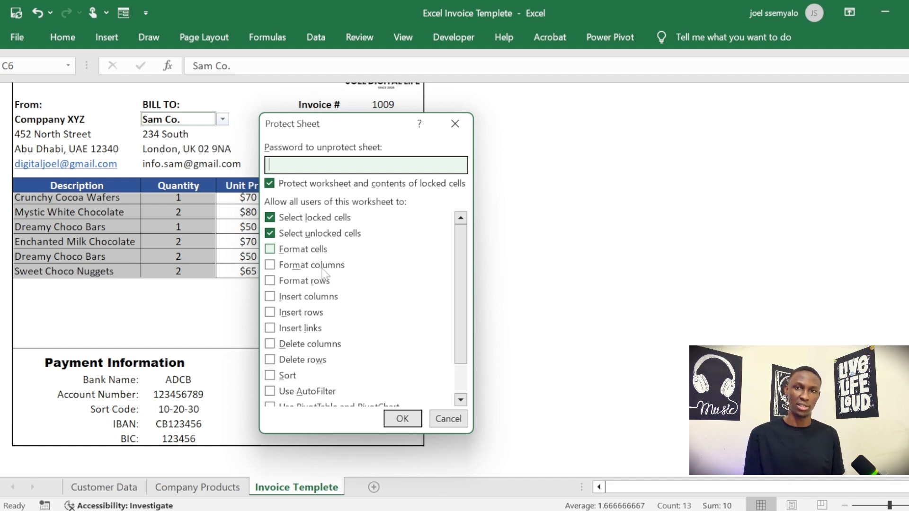
click(402, 419)
click(228, 287)
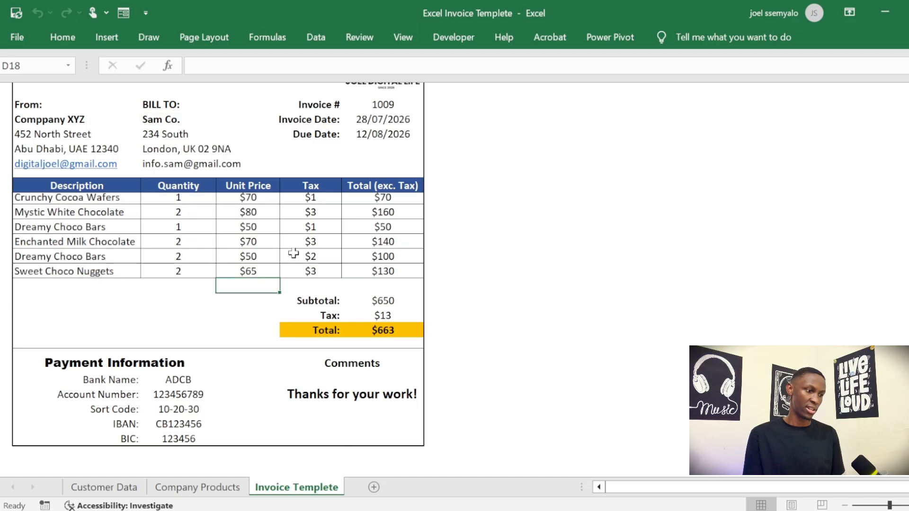
Step: Try to edit the Bank Name label in B25 and the line total formula in F14 to test the sheet protection
click(114, 378)
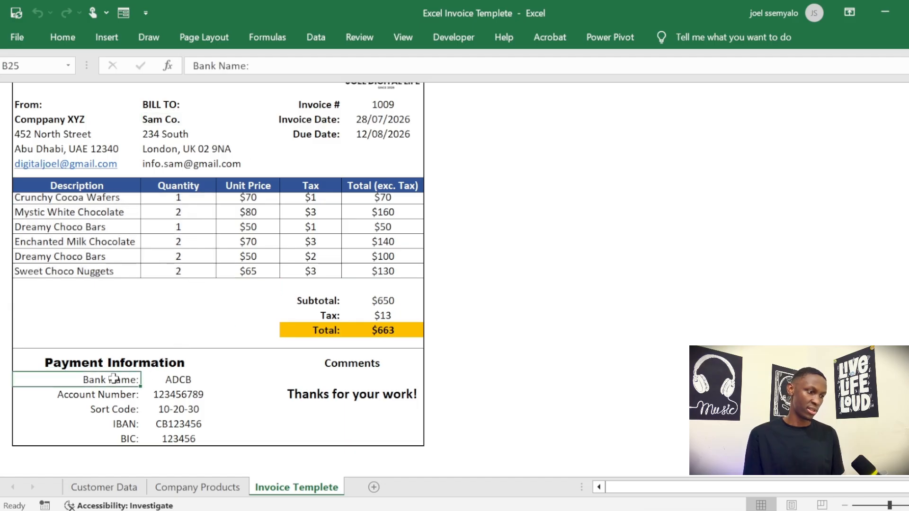
double_click(114, 378)
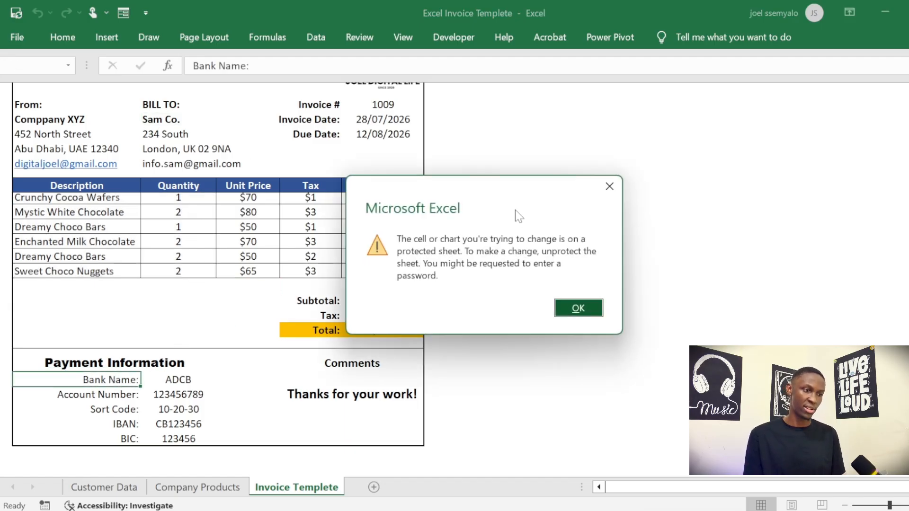
drag(490, 191, 390, 199)
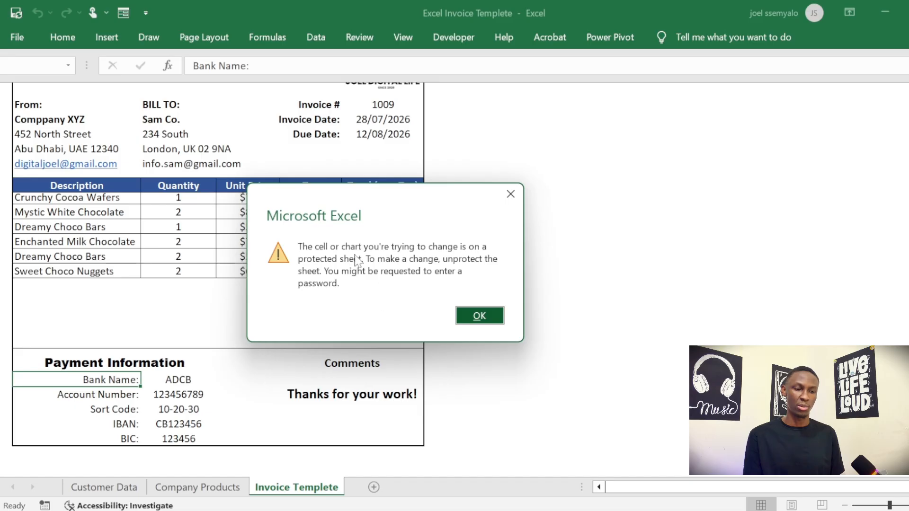
click(478, 315)
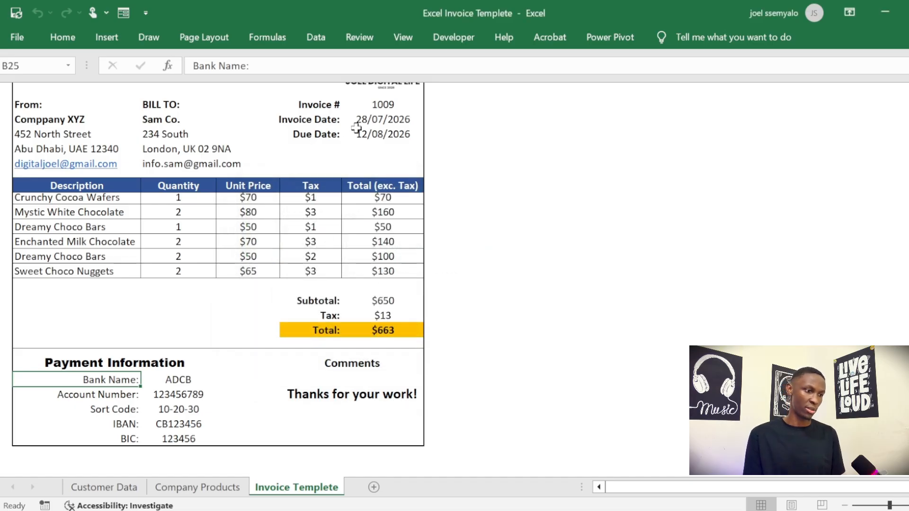
click(380, 224)
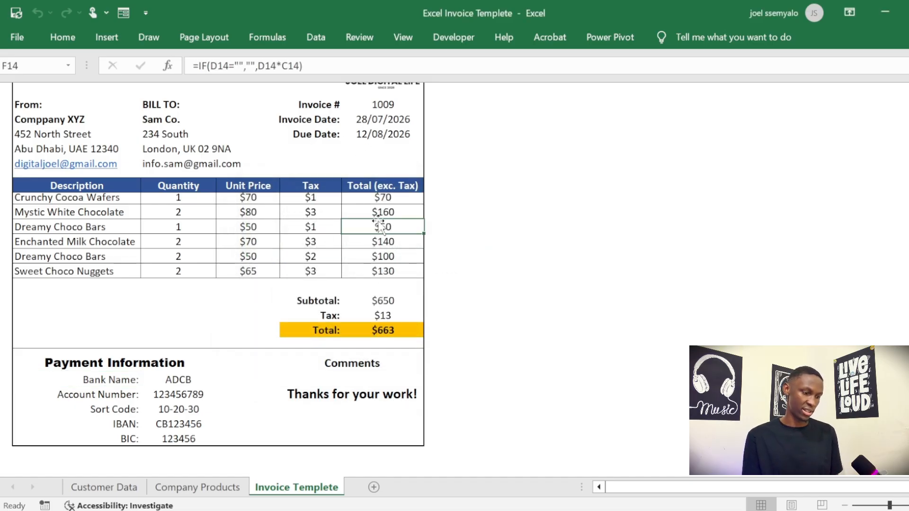
double_click(380, 226)
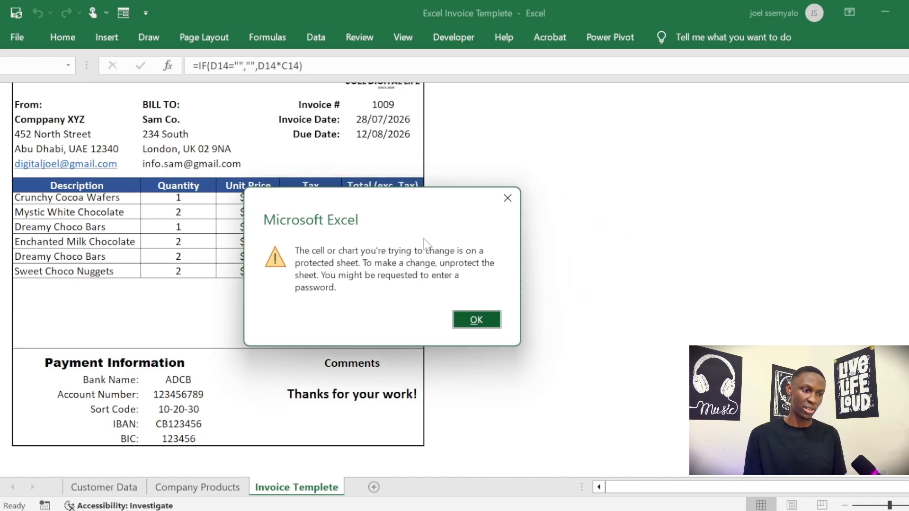
click(468, 320)
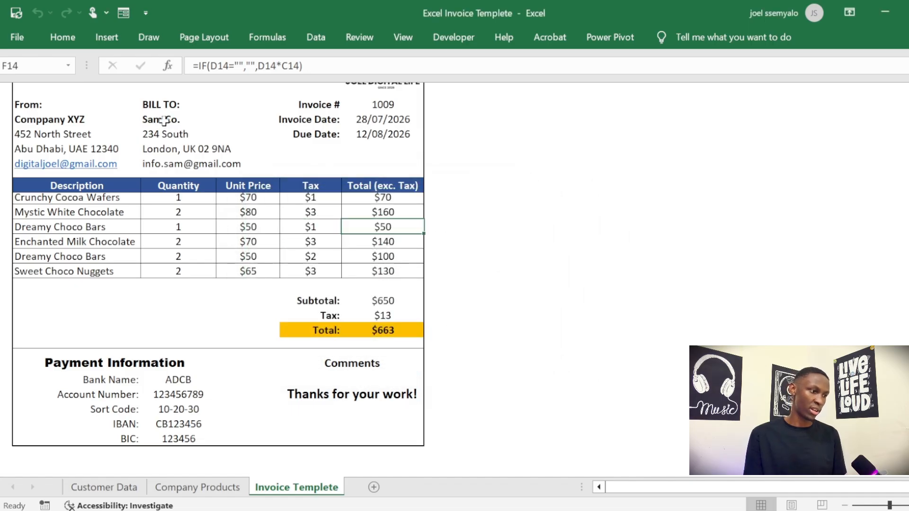
Step: Try UPS as the bill-to customer in C6, and settle on Mike Inc. from the customer list
click(197, 121)
scroll(207, 122, up, 1)
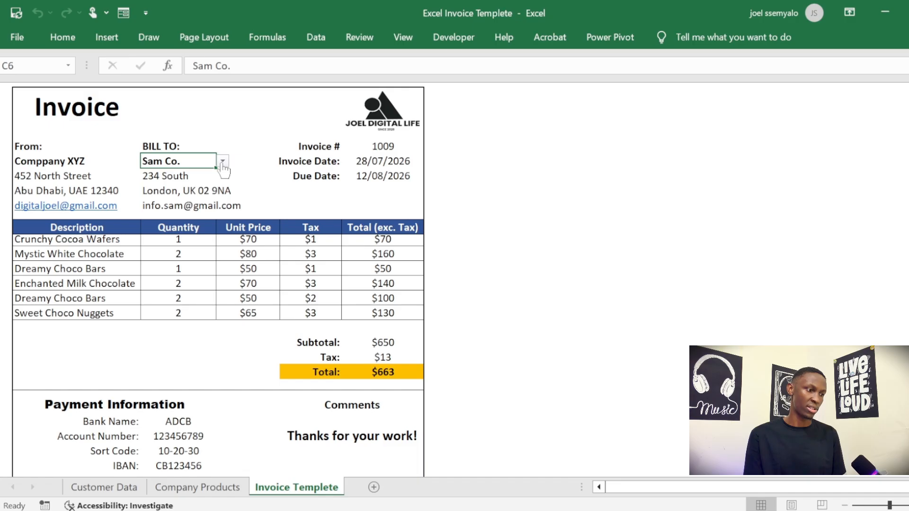
click(222, 161)
click(171, 207)
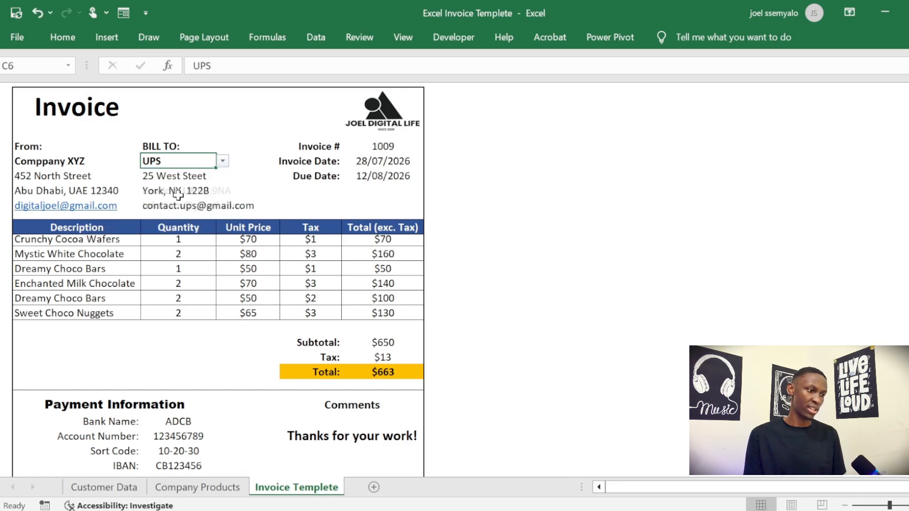
click(223, 162)
click(177, 184)
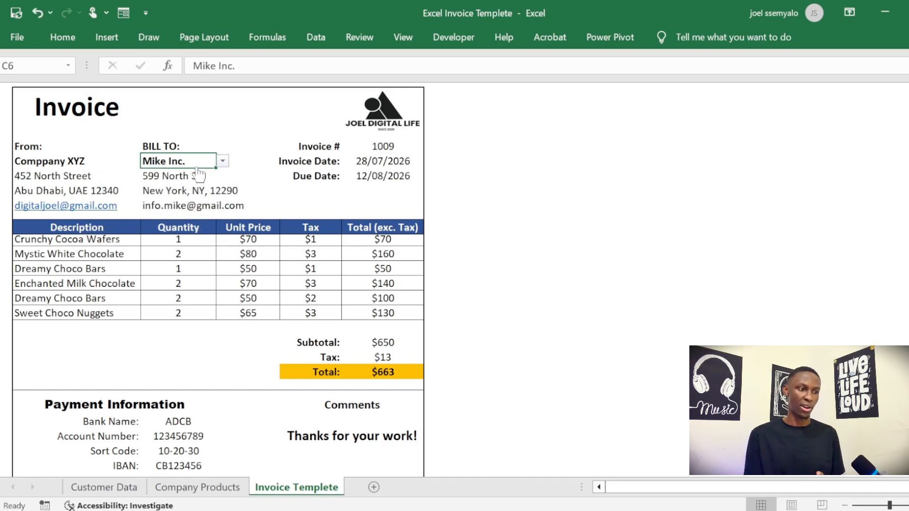
Step: Set the description in B12 to Dreamy Choco Bars and the one in B14 to Heavenly Choco Bites
drag(88, 242, 124, 255)
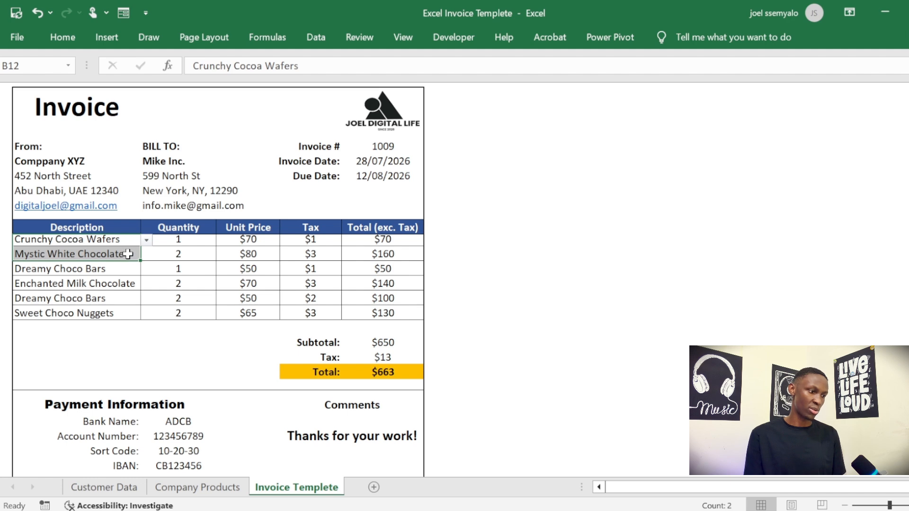
click(146, 240)
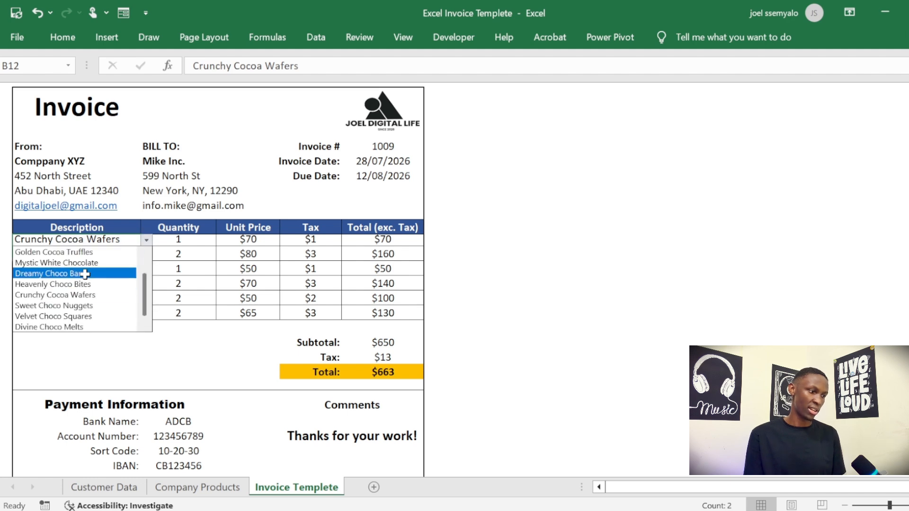
click(112, 272)
click(110, 269)
click(147, 269)
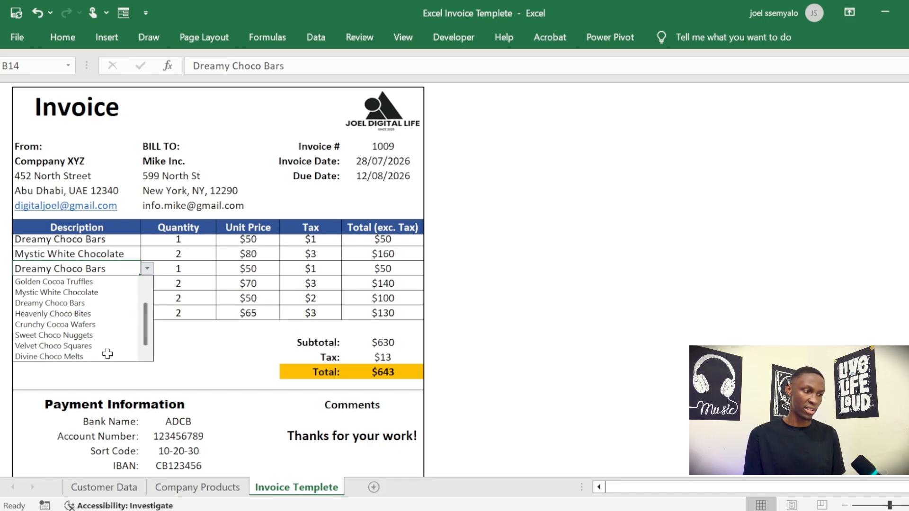
click(97, 313)
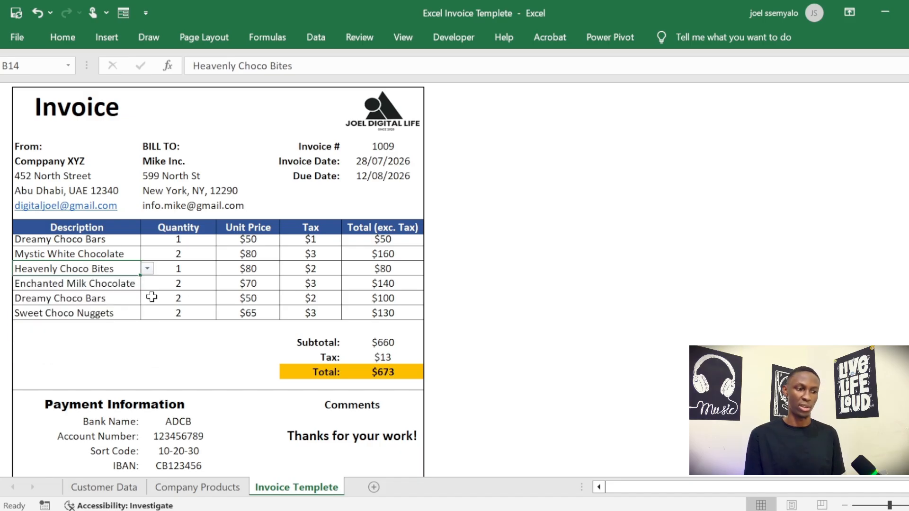
Step: Set the quantity of Mystic White Chocolate in C13 to 1
click(193, 256)
click(223, 254)
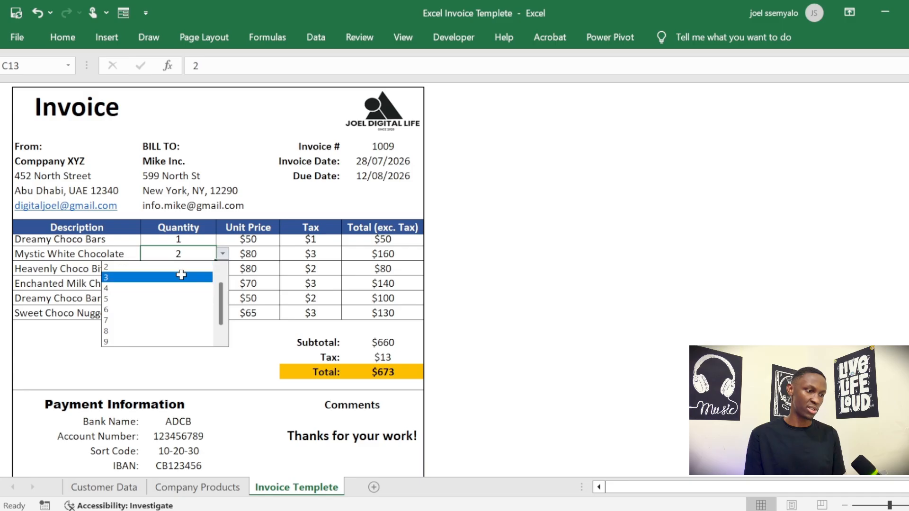
scroll(224, 277, up, 1)
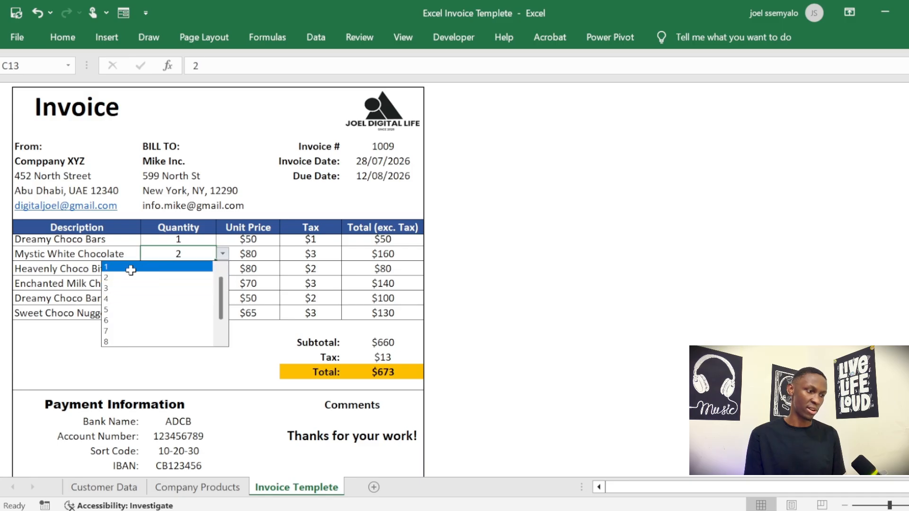
click(127, 267)
Step: Try to edit the unit price formula in D13 to test that the cell is locked
click(251, 254)
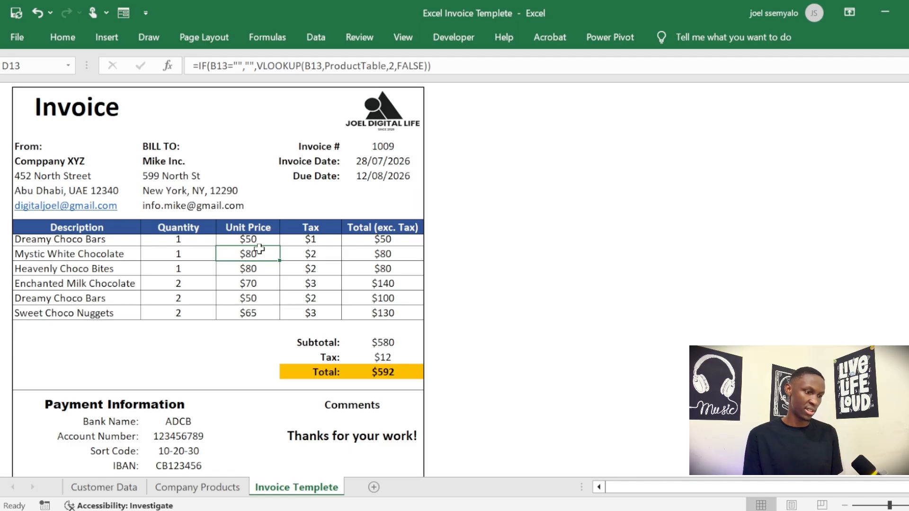
double_click(260, 250)
drag(457, 198, 313, 218)
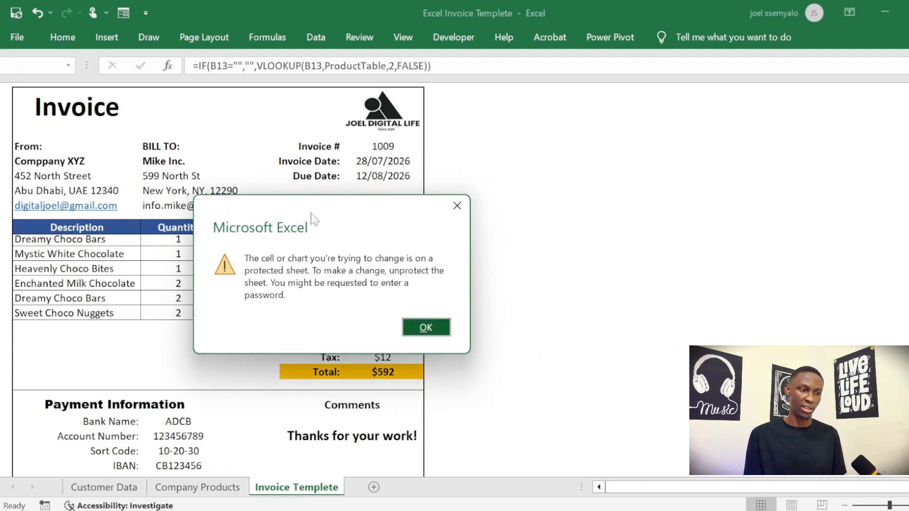
click(418, 326)
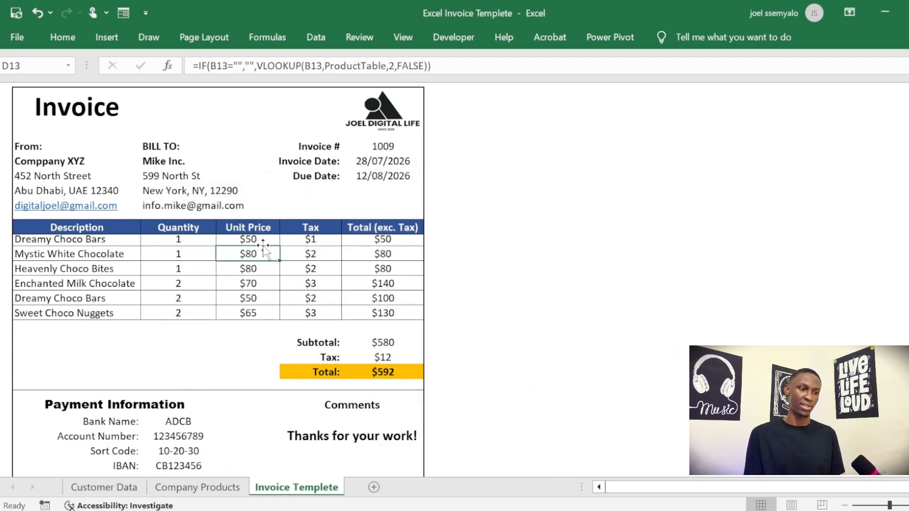
click(558, 235)
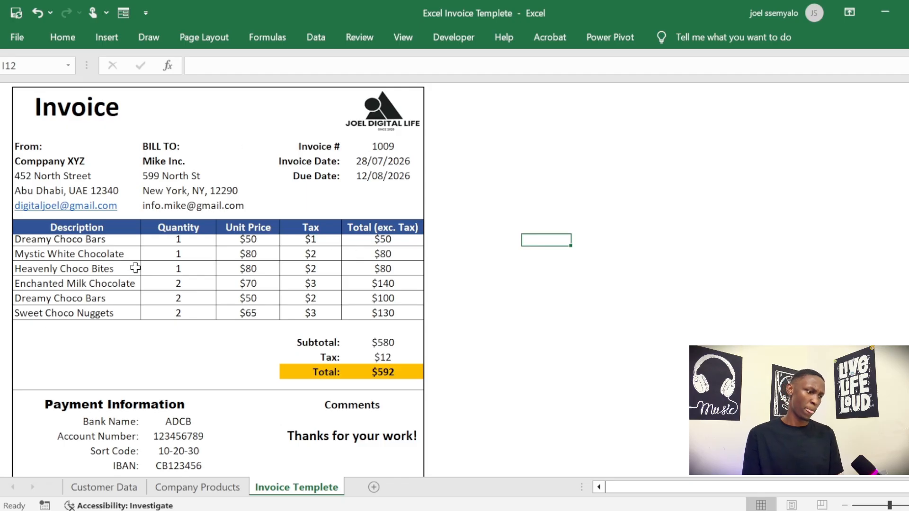
Step: Protect the workbook's structure with a password, entering the password and confirming it
right_click(316, 493)
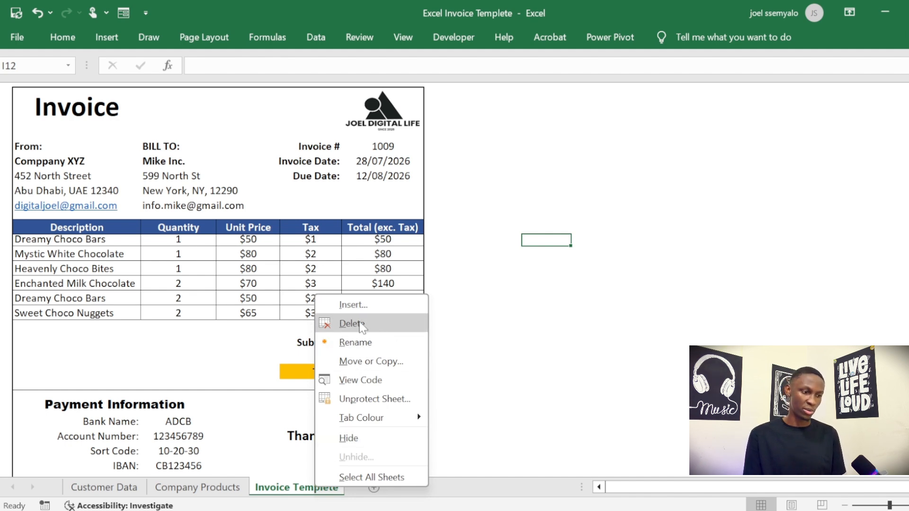
key(Escape)
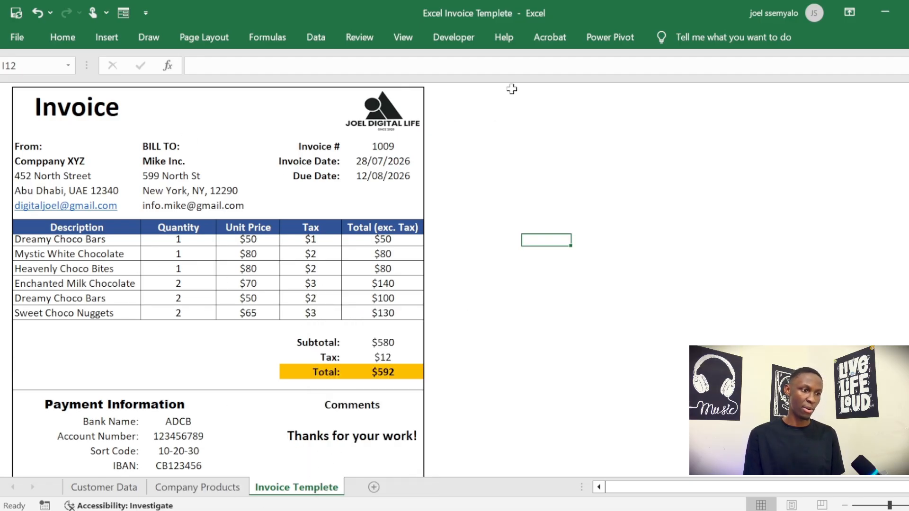
click(359, 37)
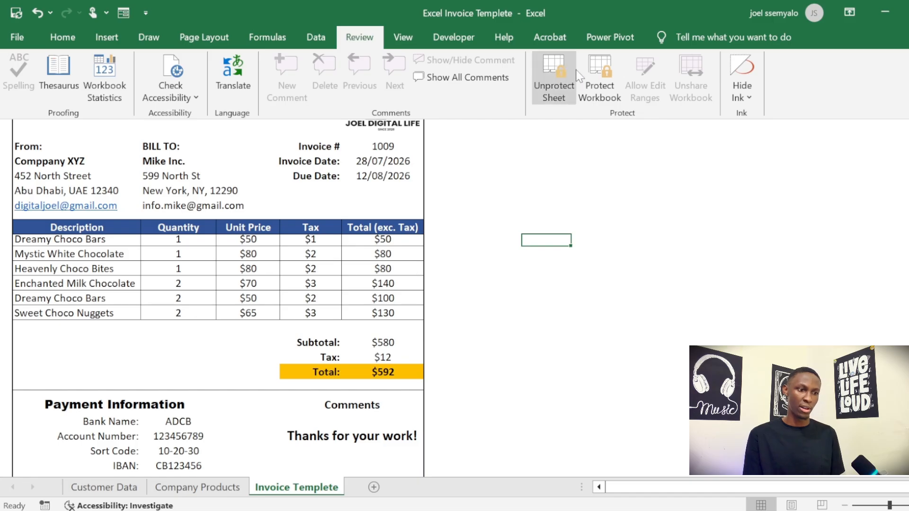
click(601, 97)
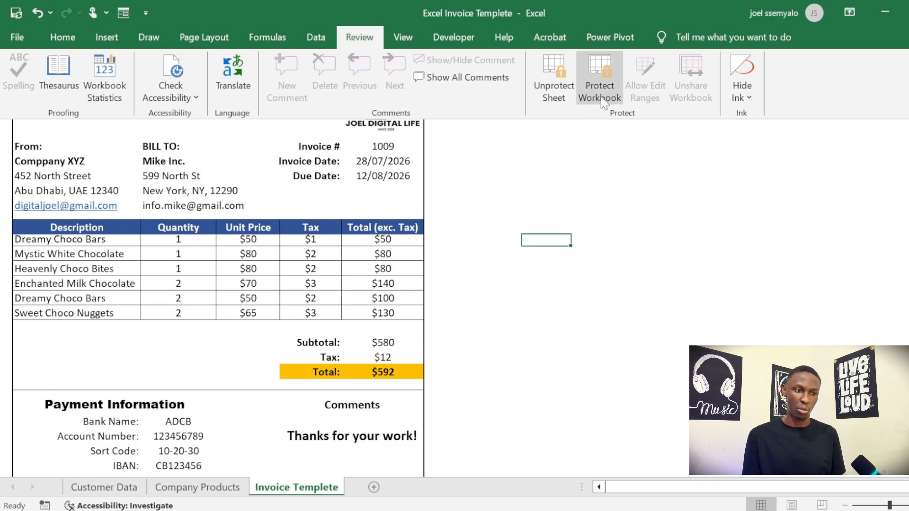
click(600, 85)
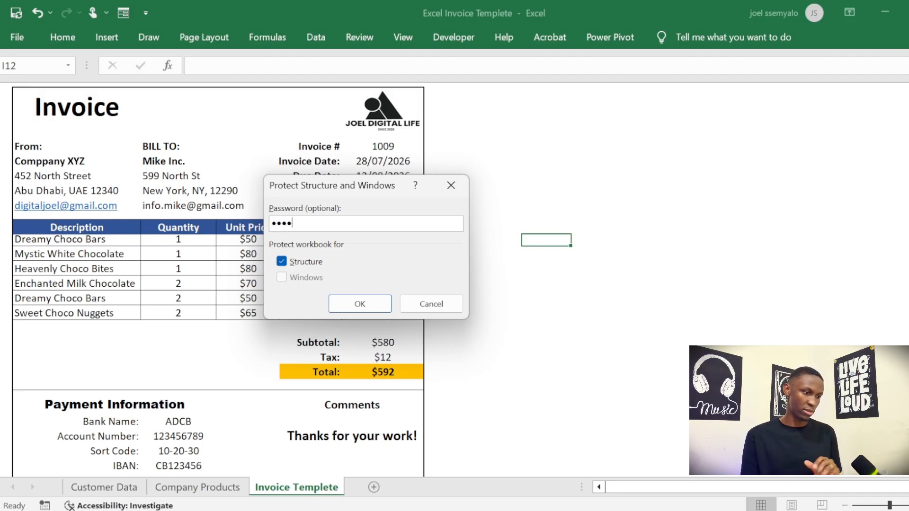
click(359, 302)
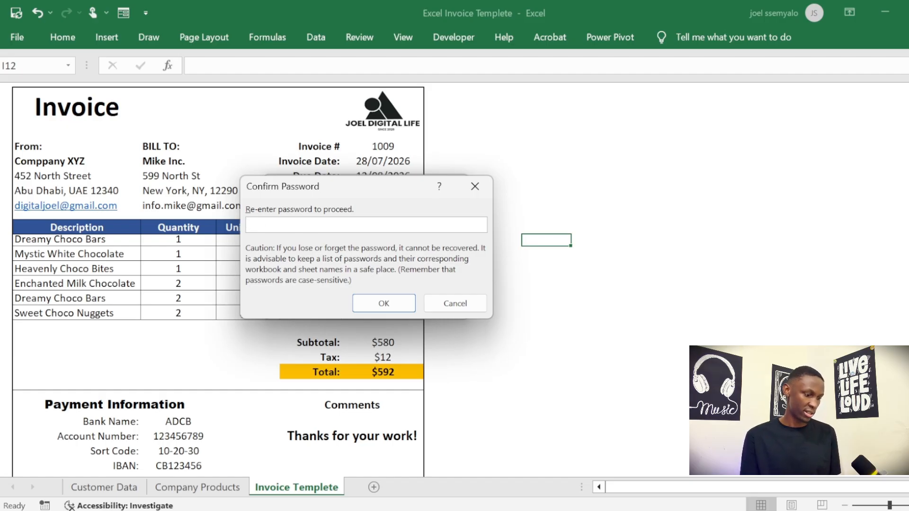
text(••••)
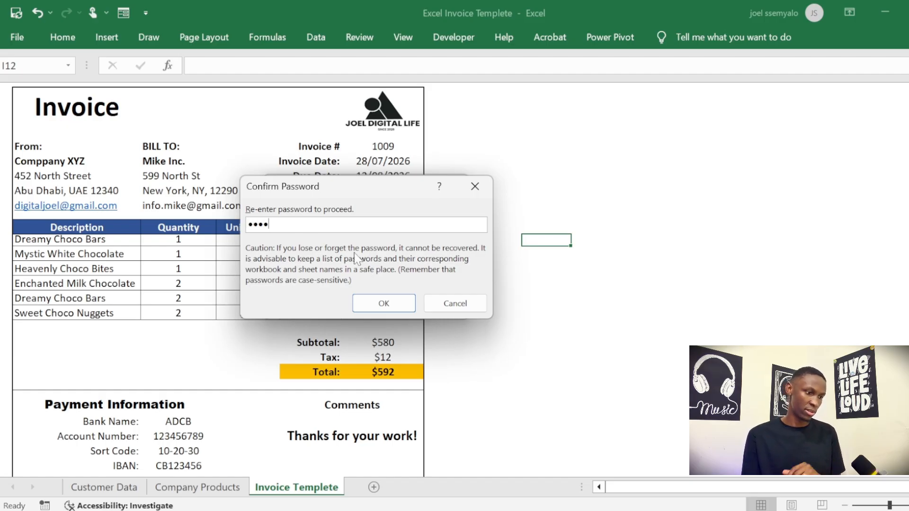
click(397, 302)
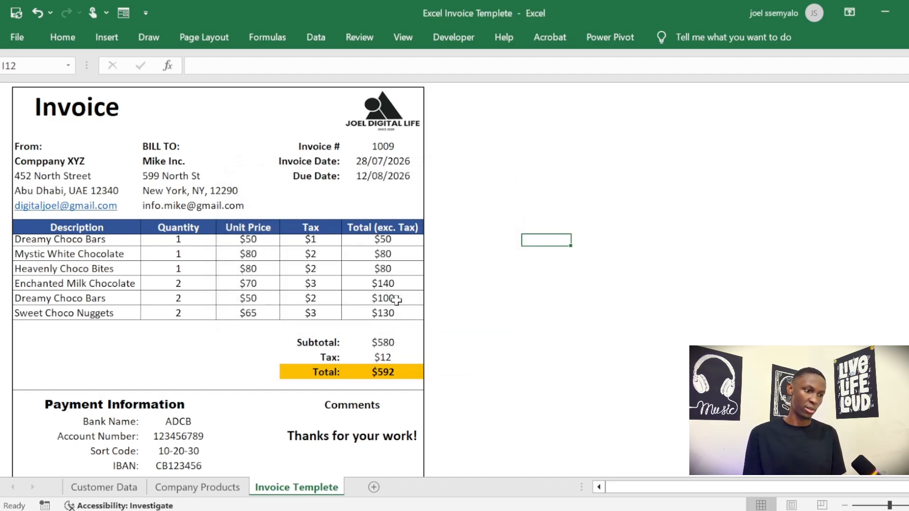
Step: Examine which sheet management, formatting and page setup commands are available for the Invoice Templete sheet, and look over the whole invoice
right_click(298, 491)
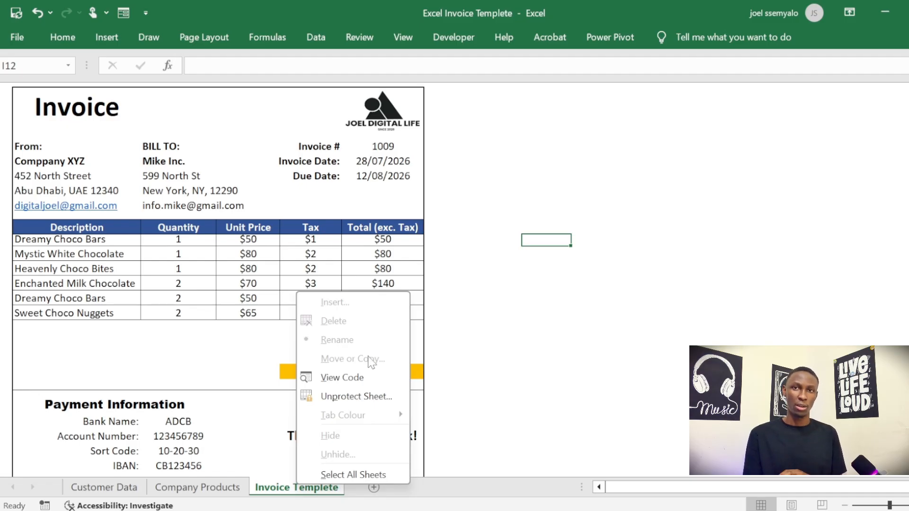
key(Escape)
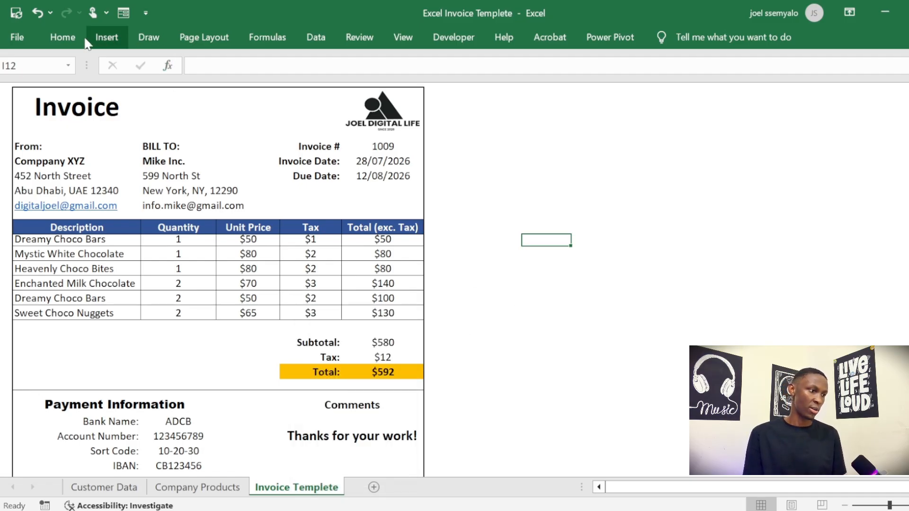
click(61, 38)
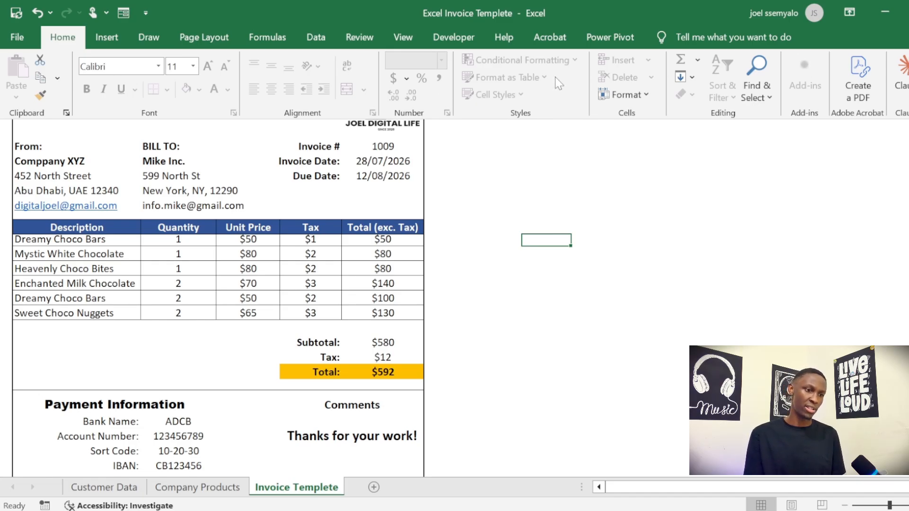
click(107, 37)
click(204, 37)
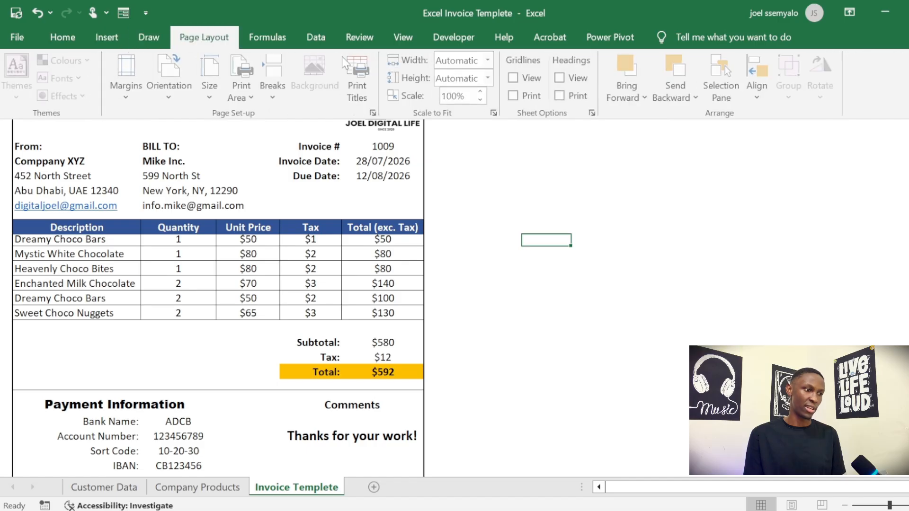
click(275, 131)
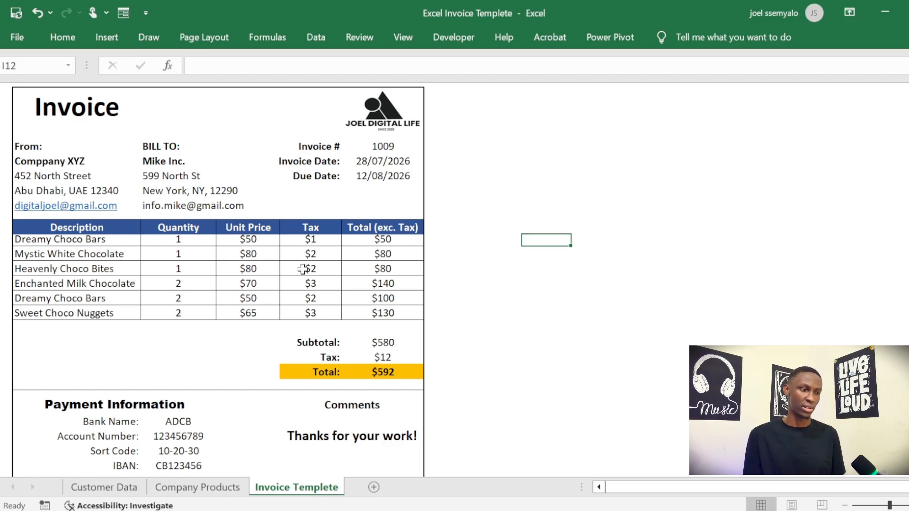
scroll(213, 240, down, 4)
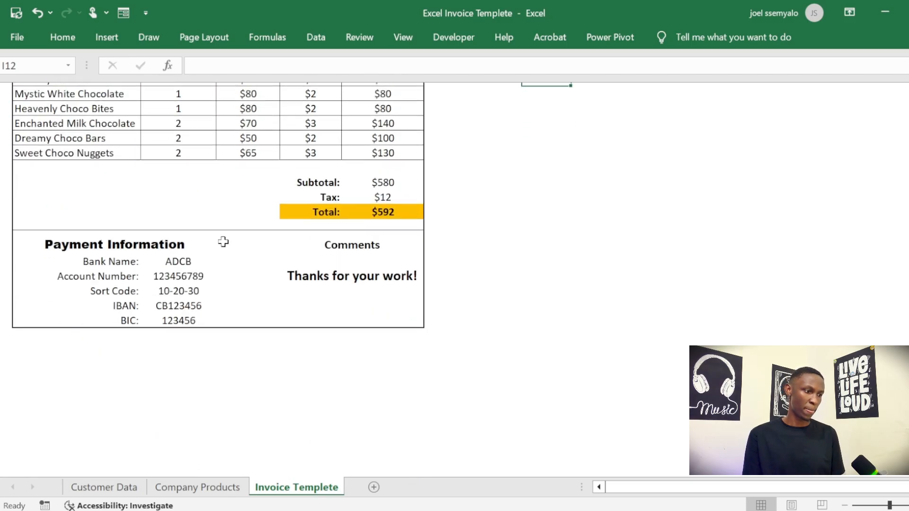
scroll(223, 240, up, 4)
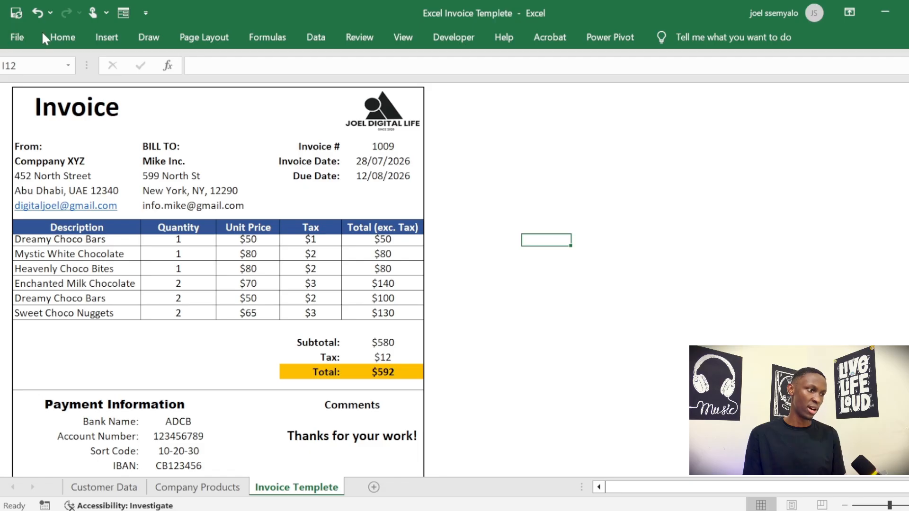
Step: Encrypt the invoice workbook with a password required to open it, entering and confirming the password, and return to the sheet
click(16, 37)
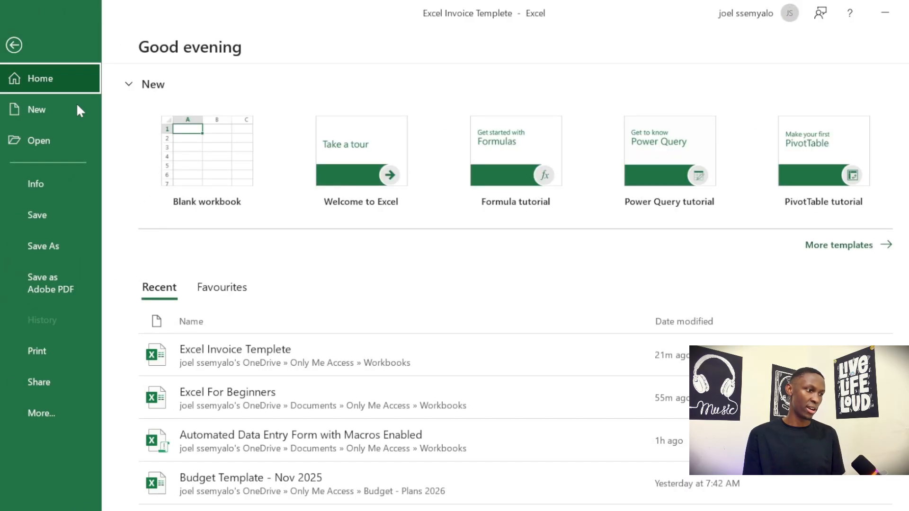
click(55, 189)
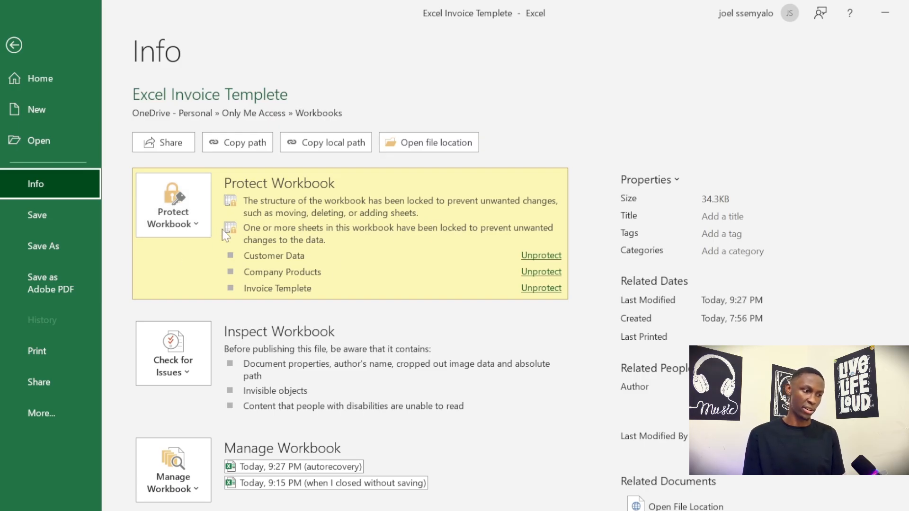
click(197, 229)
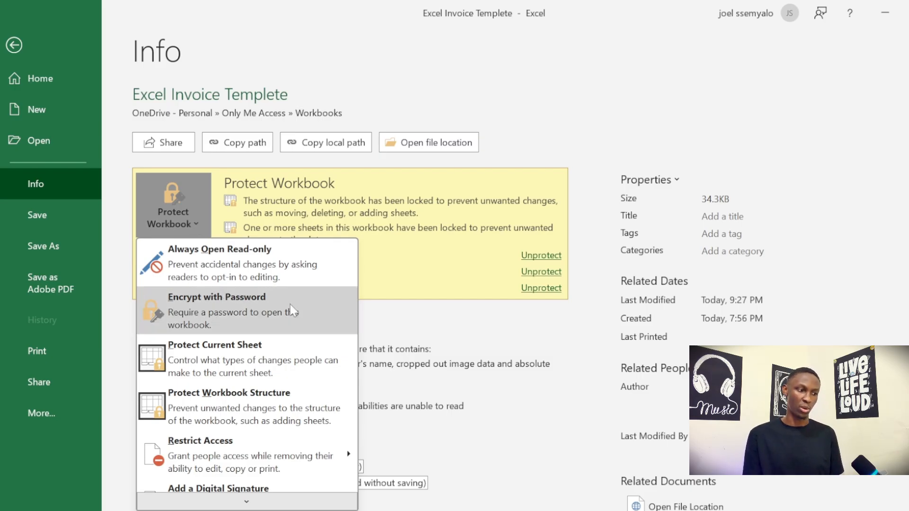
click(197, 301)
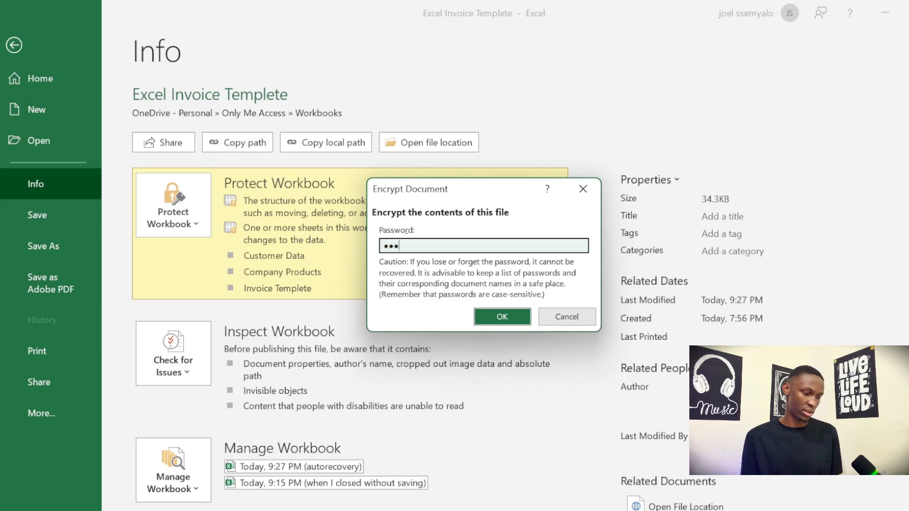
click(500, 322)
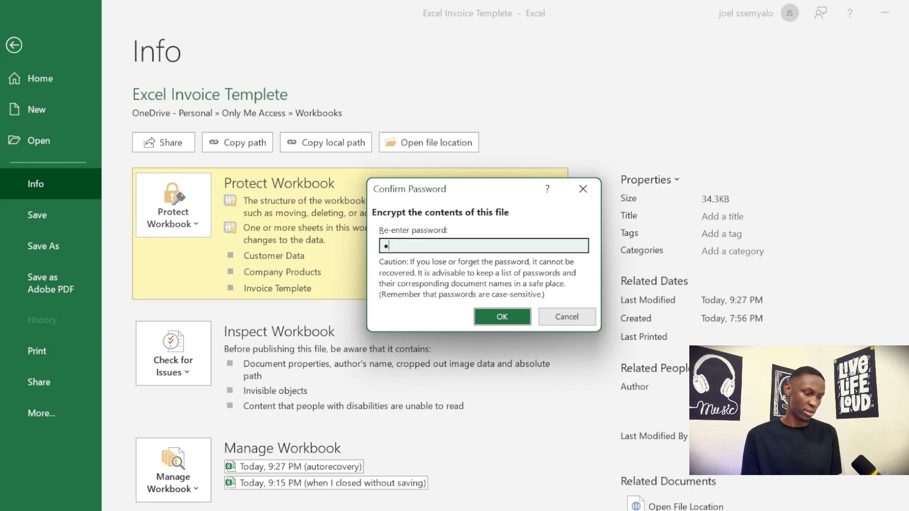
click(519, 316)
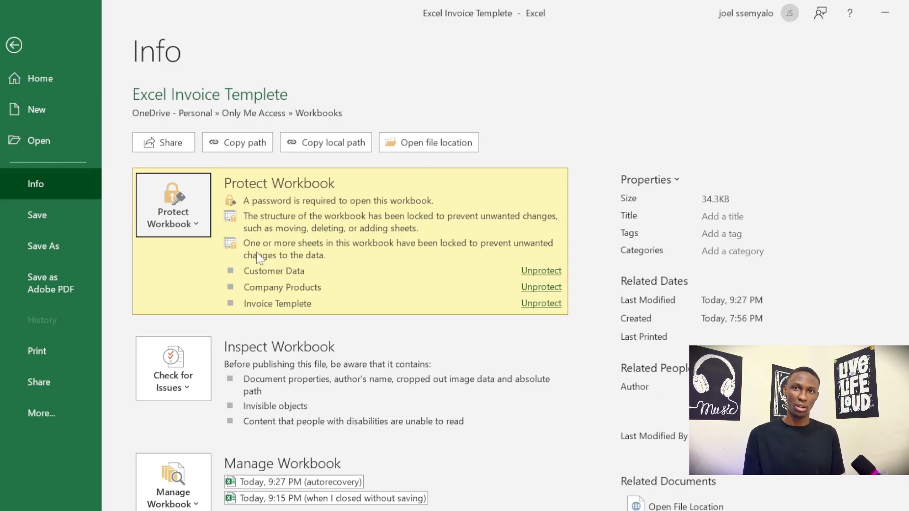
click(12, 45)
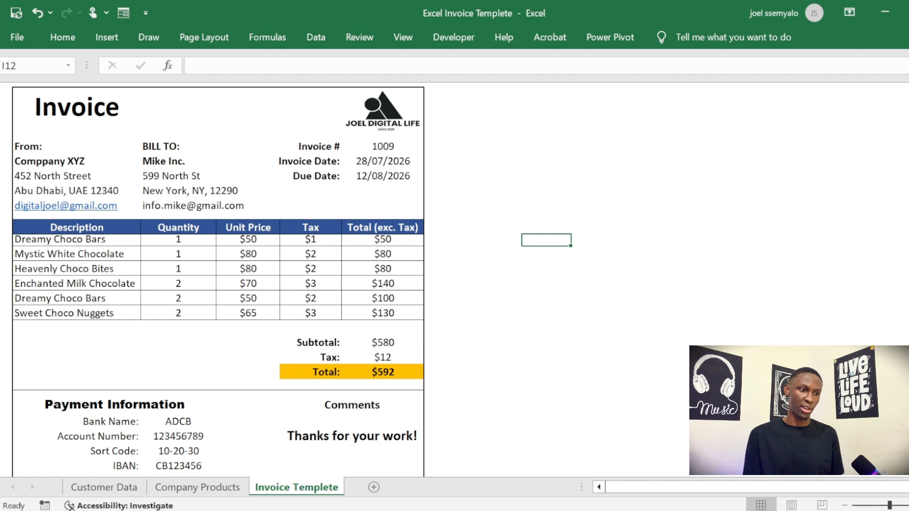
Step: Close the workbook, reopen Excel Invoice Templete from the Workbooks folder by entering its password, and dismiss the licence notice
click(908, 11)
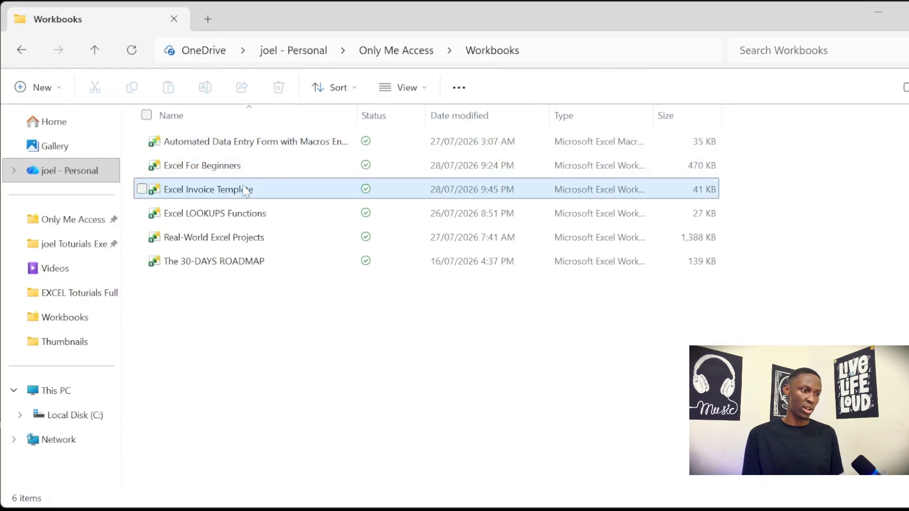
double_click(192, 195)
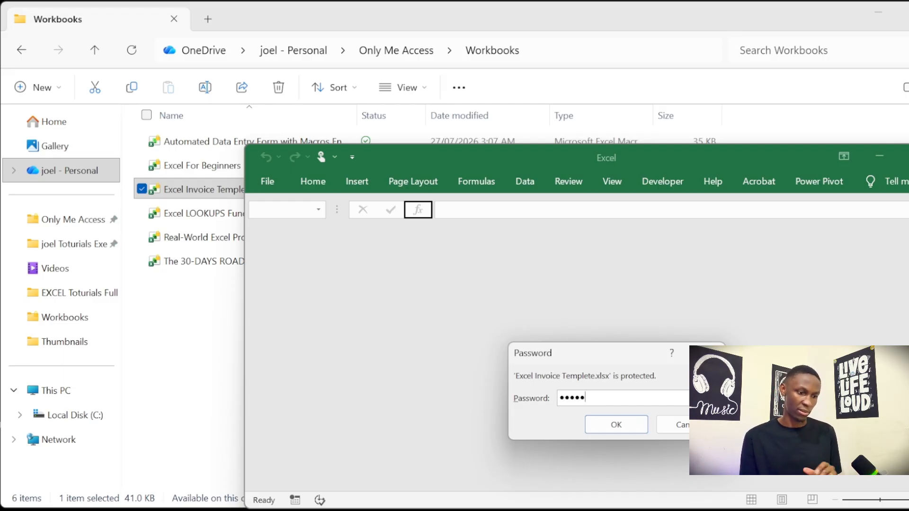
key(Return)
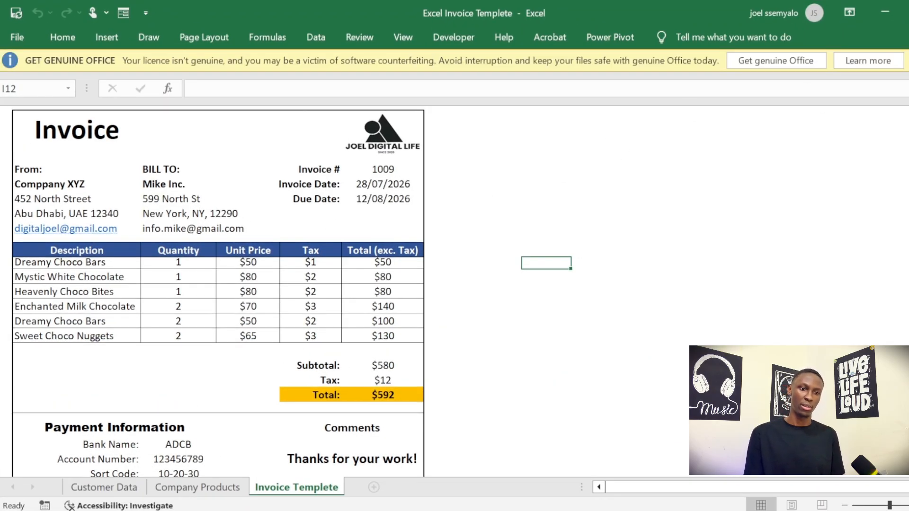
click(907, 60)
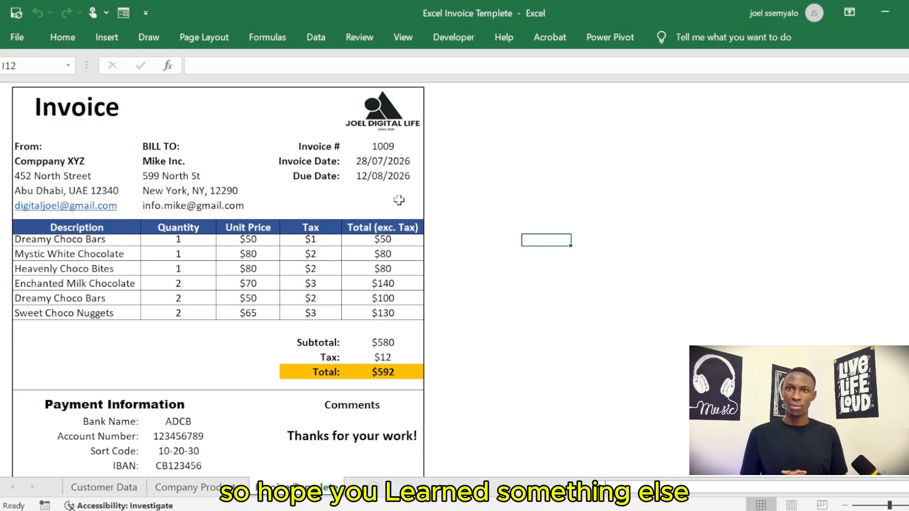